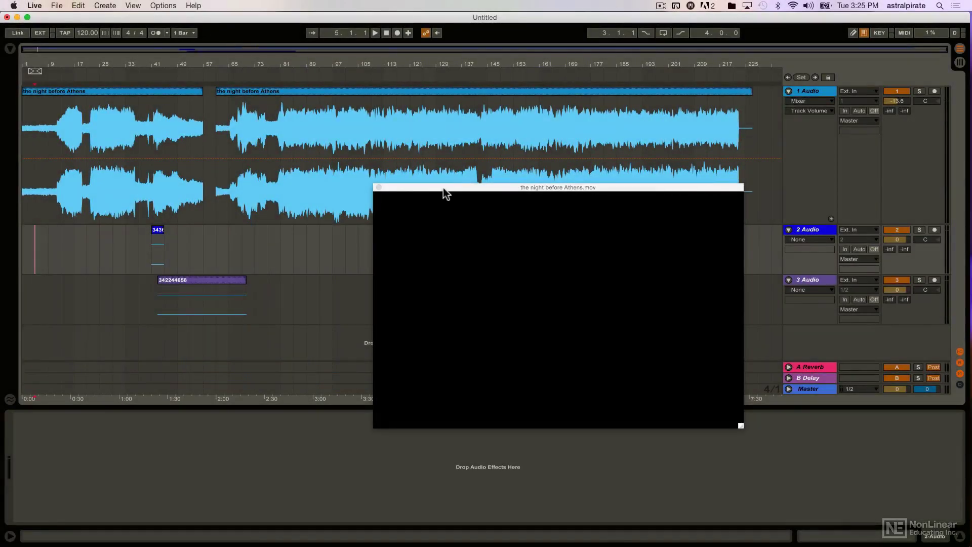
# Move the movie window aside and delete every clip in the arrangement with Cmd+A and Delete
pyautogui.moveTo(443, 187); pyautogui.dragTo(565, 235)
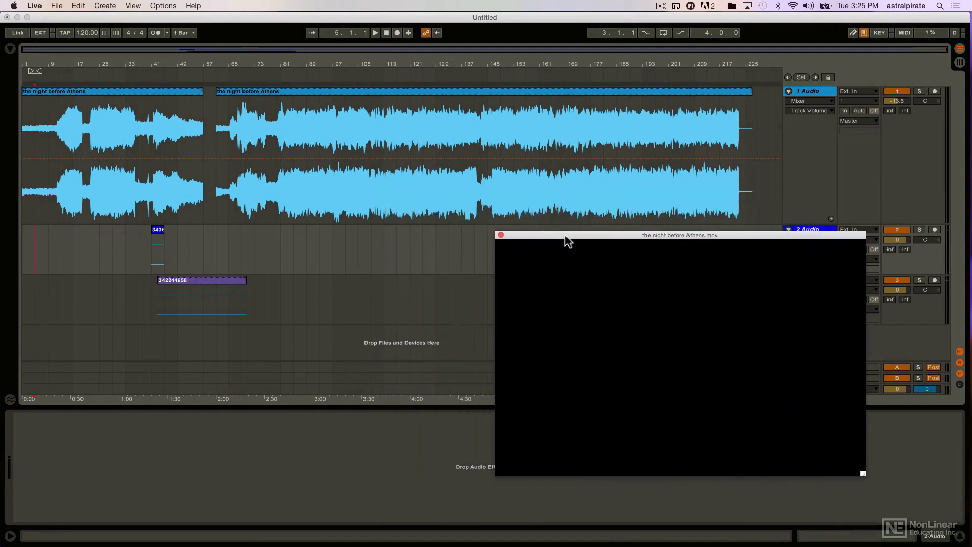
pyautogui.click(337, 274)
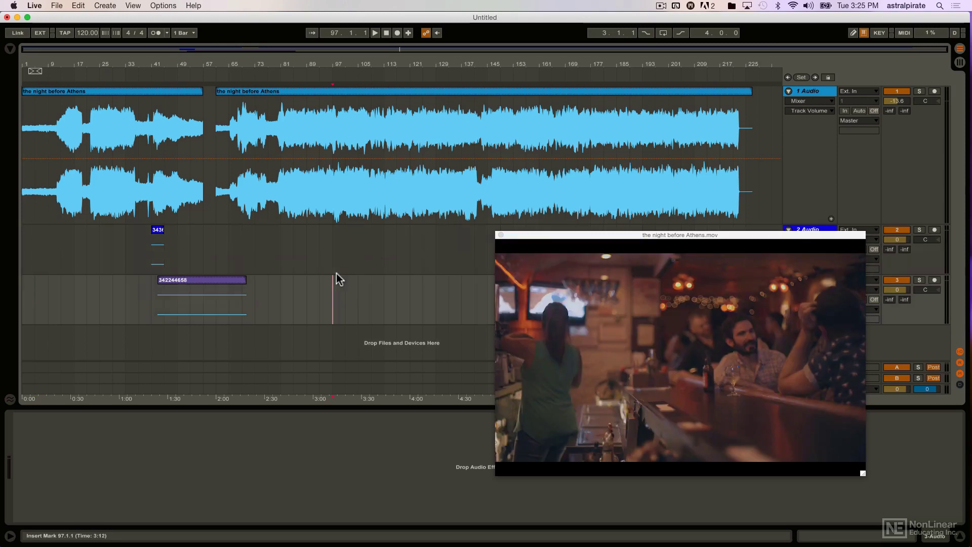
pyautogui.press('super+a')
pyautogui.press('Delete')
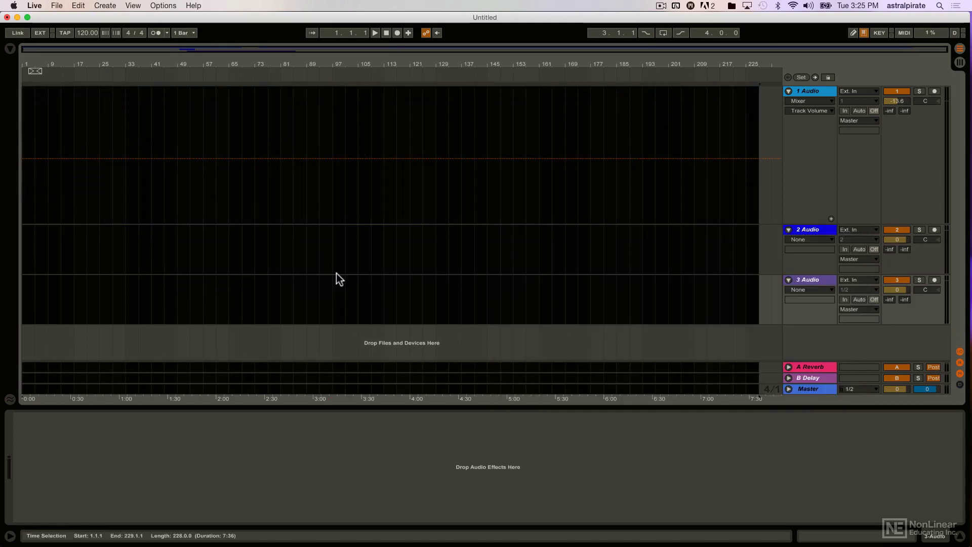
pyautogui.click(29, 106)
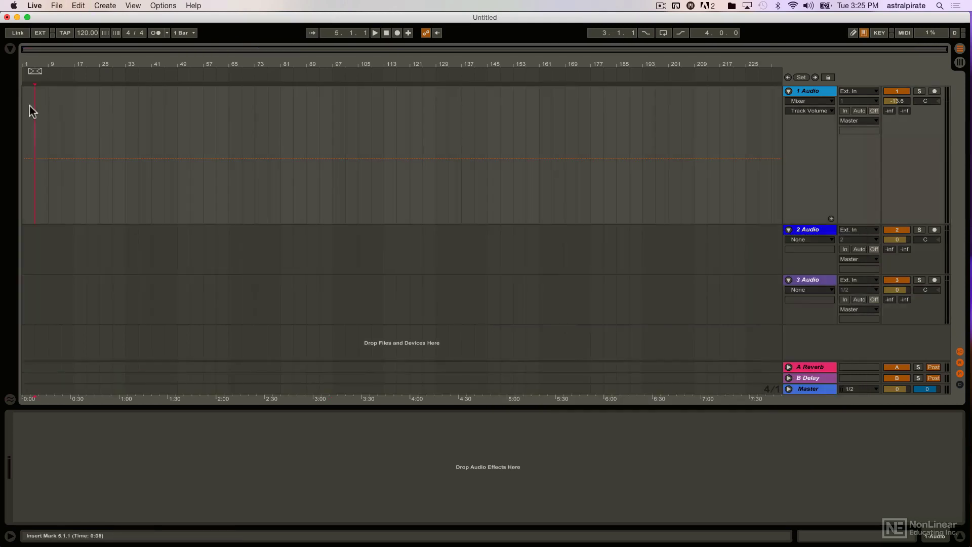
# Drag Gear.mov from Finder's FINAL CUT EXPORTS folder into Live's empty arrangement
pyautogui.hotkey('ctrl', 'Up')
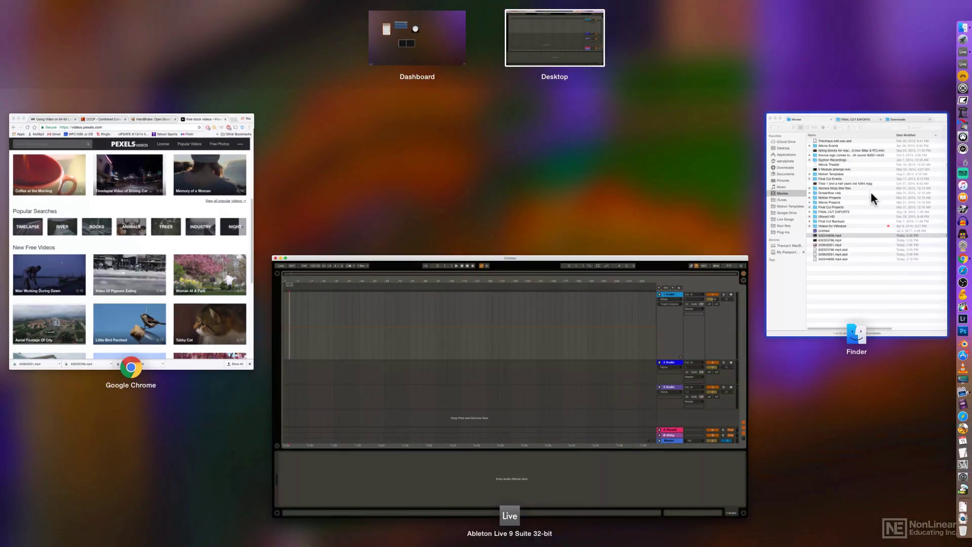
pyautogui.click(870, 193)
pyautogui.click(776, 140)
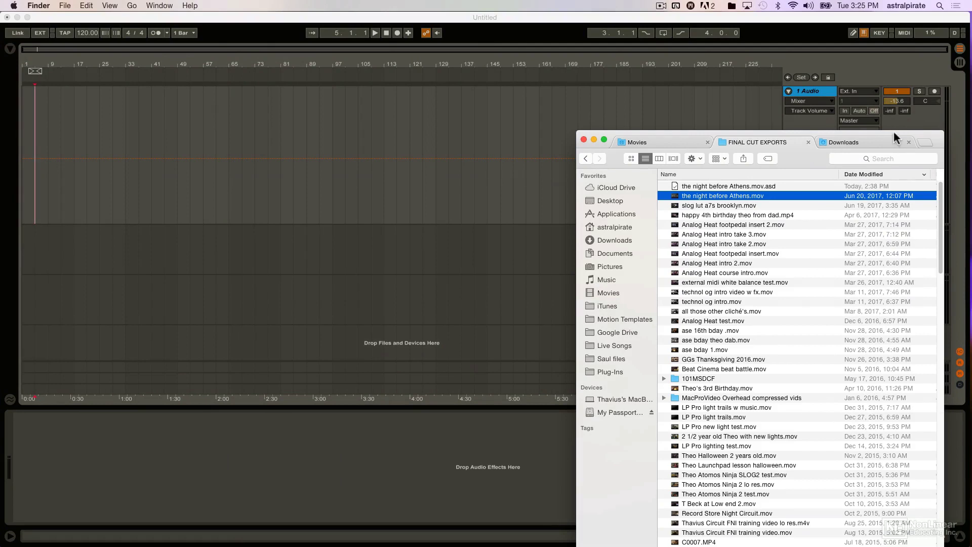
pyautogui.moveTo(894, 132); pyautogui.dragTo(869, 76)
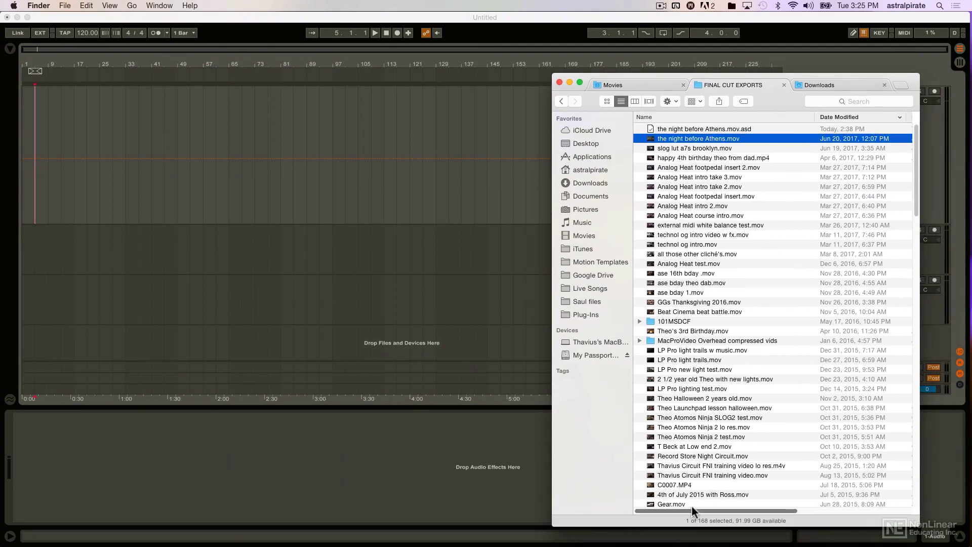
pyautogui.click(691, 503)
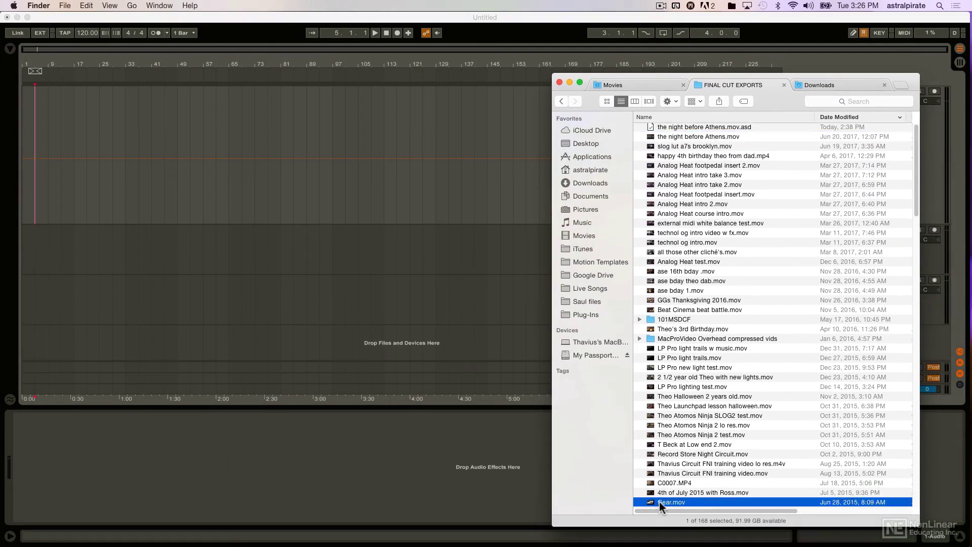
pyautogui.moveTo(660, 502); pyautogui.dragTo(25, 128)
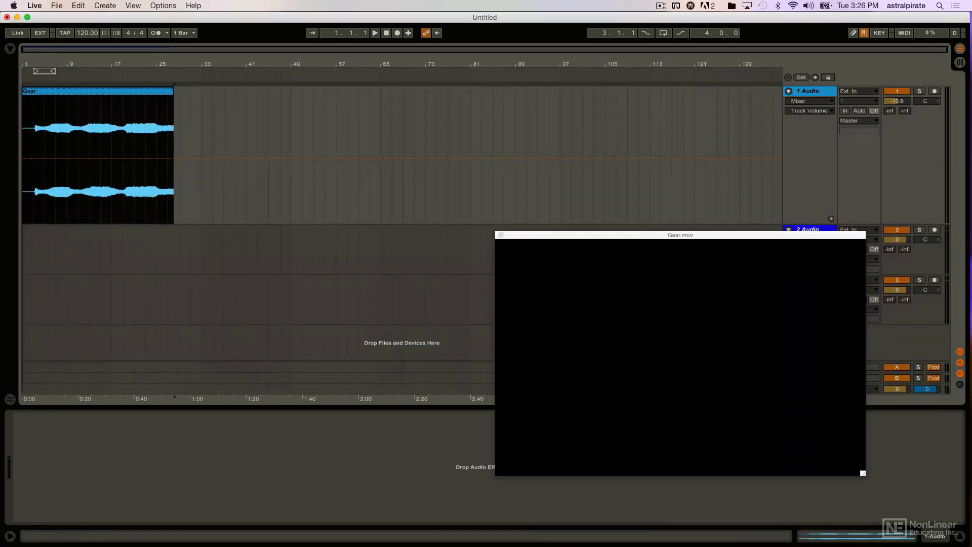
# Zoom in on the Gear clip on track 1 and set the insert point at its start
pyautogui.moveTo(44, 68); pyautogui.dragTo(44, 88)
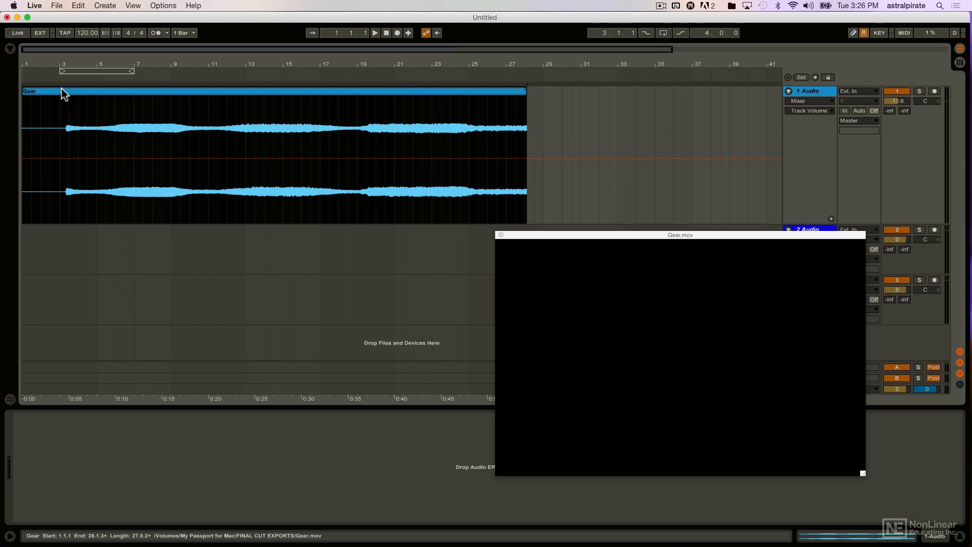
pyautogui.click(77, 5)
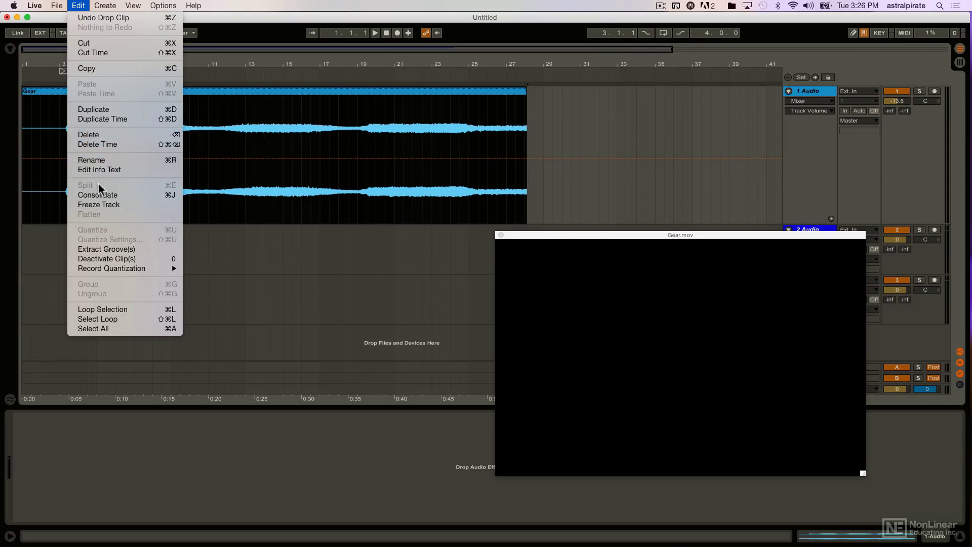
pyautogui.click(242, 247)
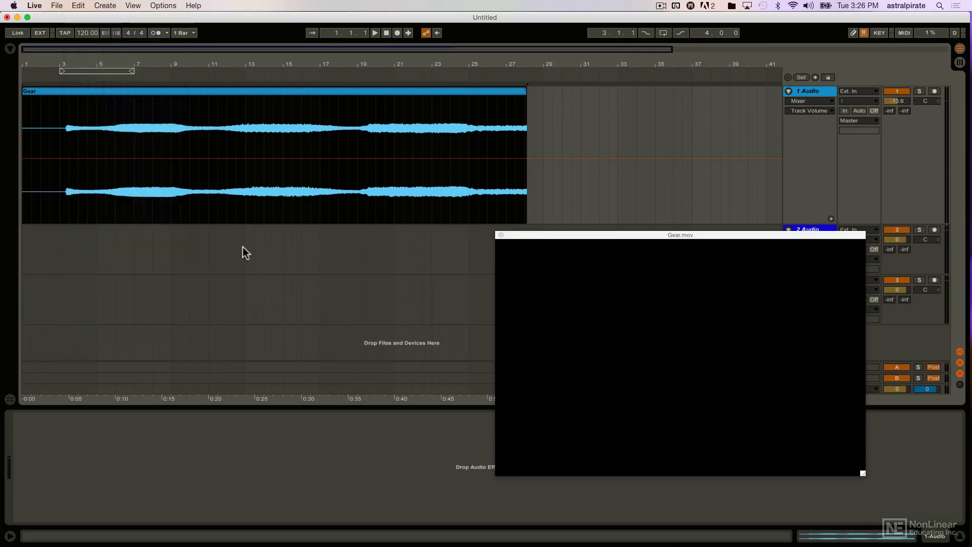
pyautogui.click(242, 247)
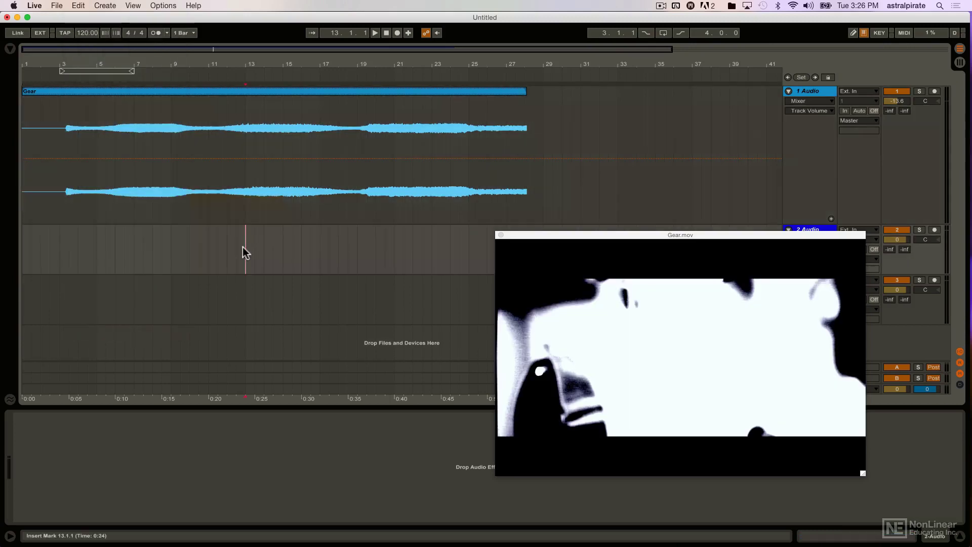
pyautogui.click(23, 136)
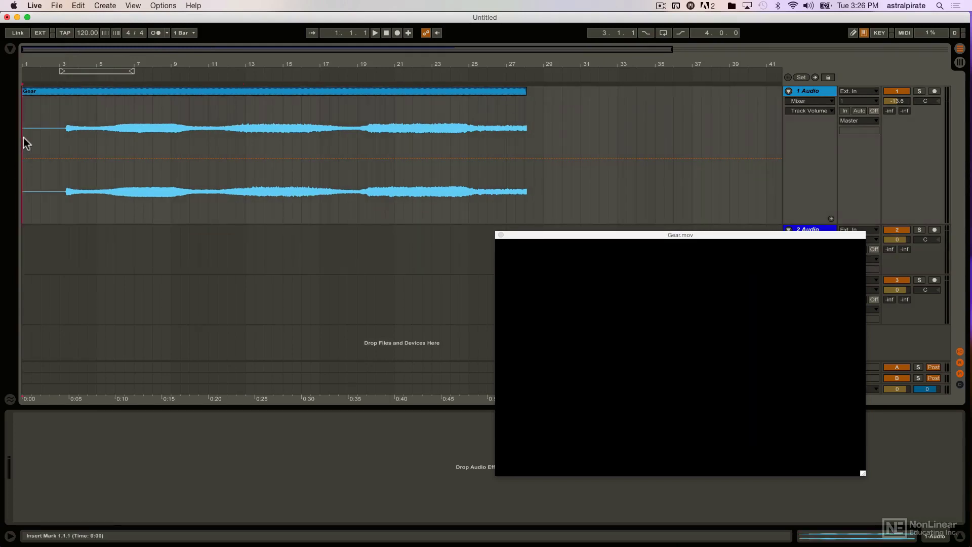
# Play the Gear clip from bar 1 with its video full screen, then reposition the video window
pyautogui.press('space')
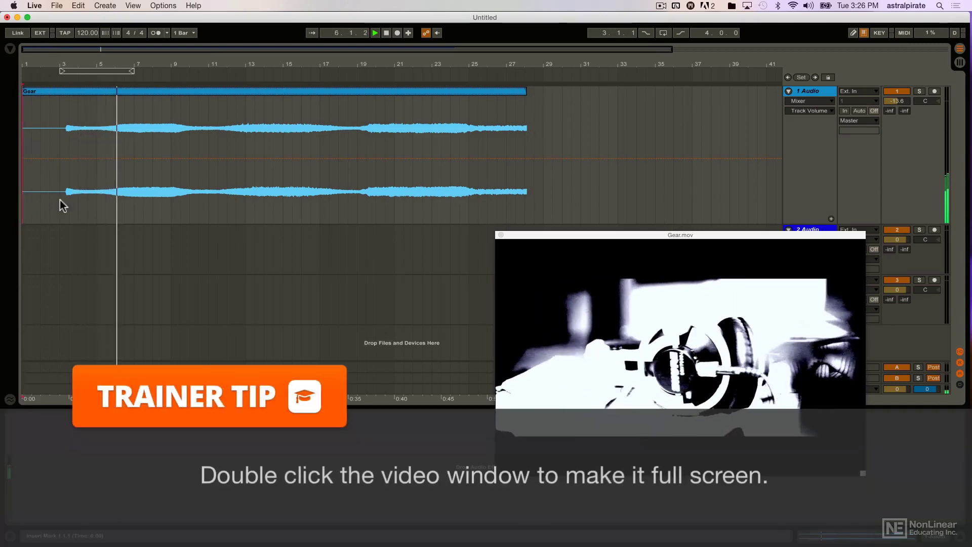
pyautogui.doubleClick(605, 363)
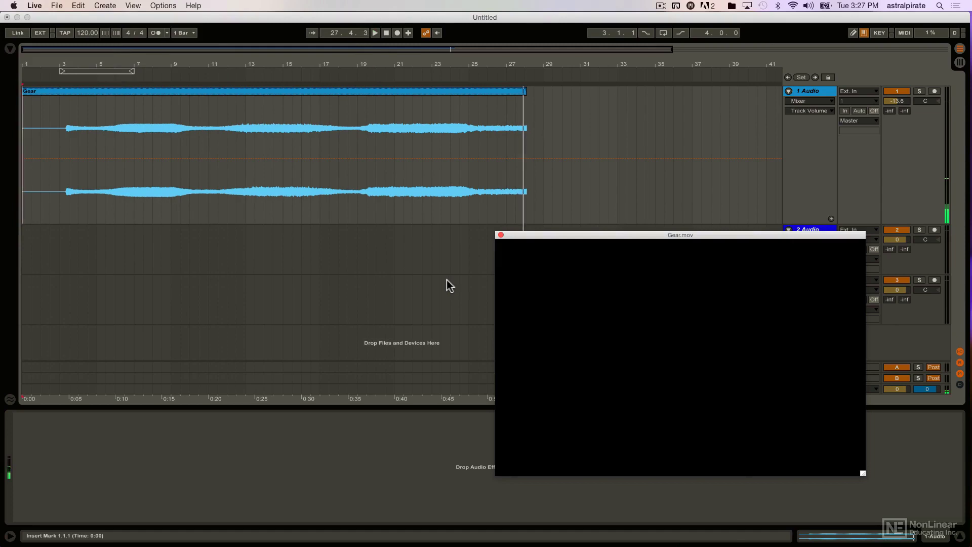
pyautogui.moveTo(527, 235); pyautogui.dragTo(574, 190)
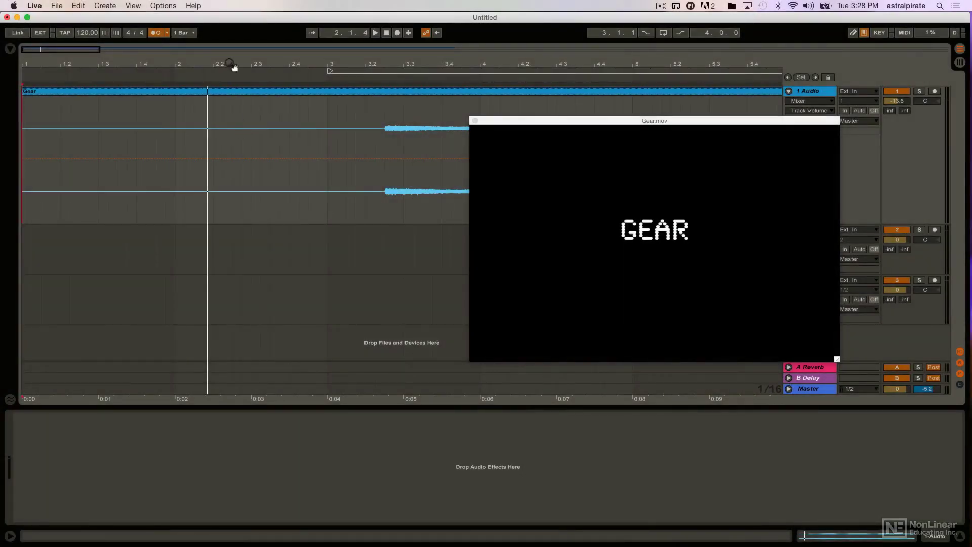
# Zoom in, return the insert point to the start, and zoom out to show bars 1 to 14
pyautogui.press('+')
pyautogui.press('+')
pyautogui.press('+')
pyautogui.press('+')
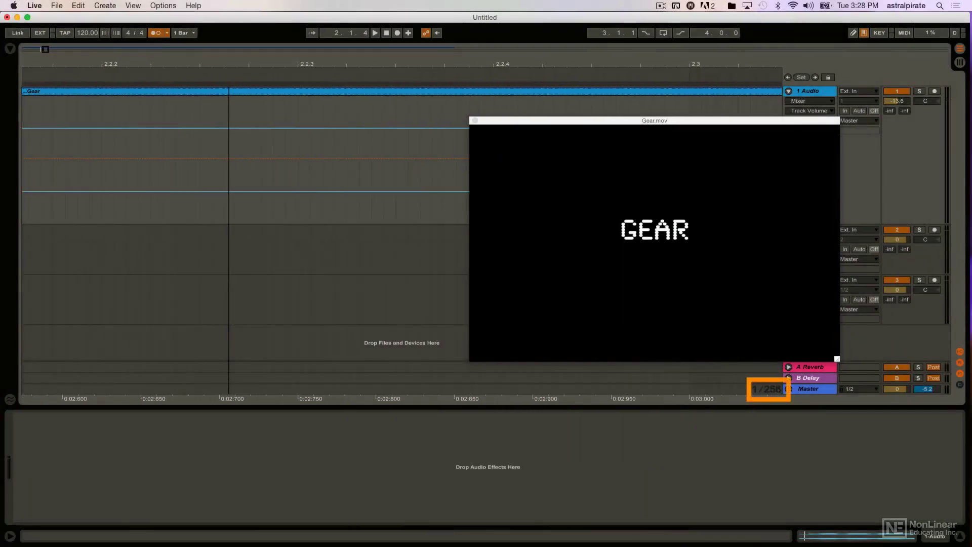
pyautogui.press('Home')
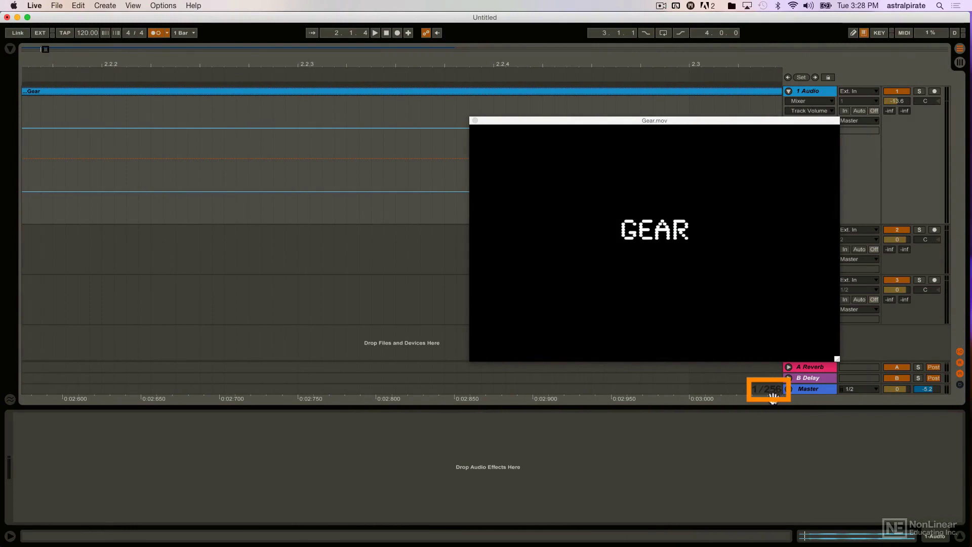
pyautogui.press('-')
pyautogui.press('-')
pyautogui.press('-')
pyautogui.press('-')
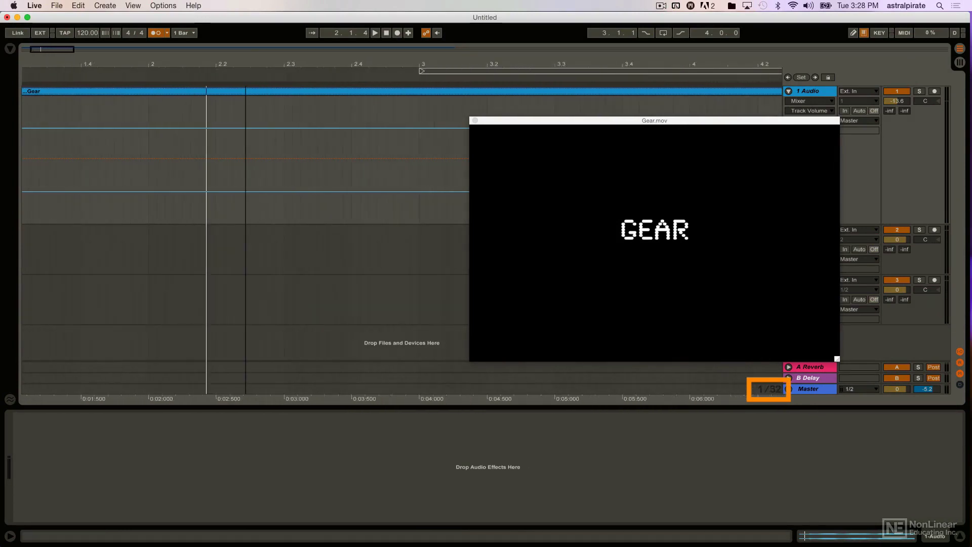
pyautogui.press('-')
pyautogui.press('-')
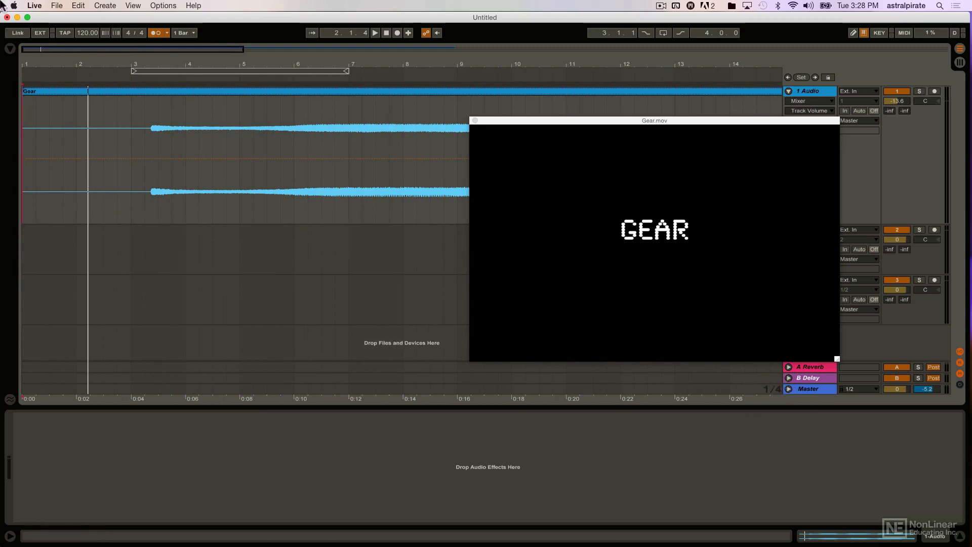
# Zoom into the clip's first bars and move the video window off the waveform
pyautogui.moveTo(90, 62); pyautogui.dragTo(94, 80)
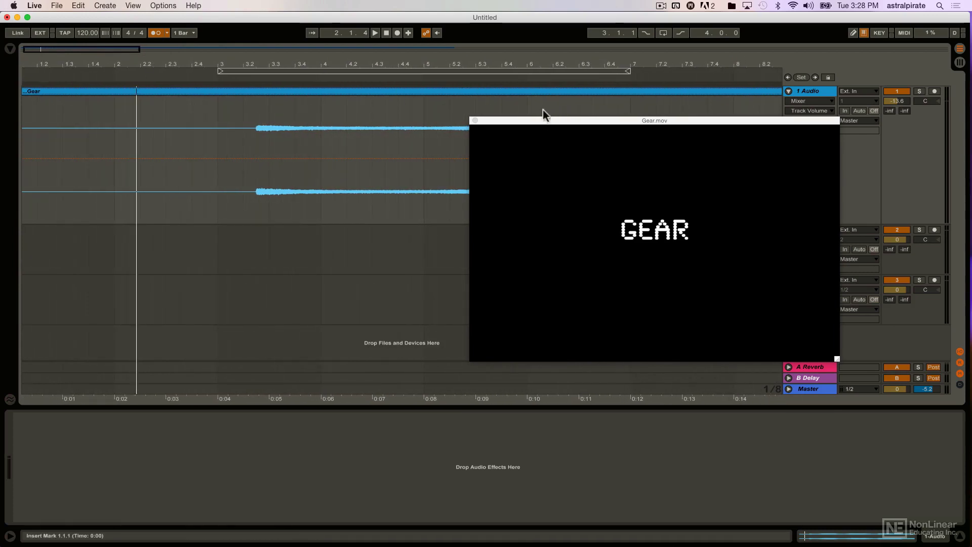
pyautogui.moveTo(538, 120); pyautogui.dragTo(573, 196)
pyautogui.click(218, 159)
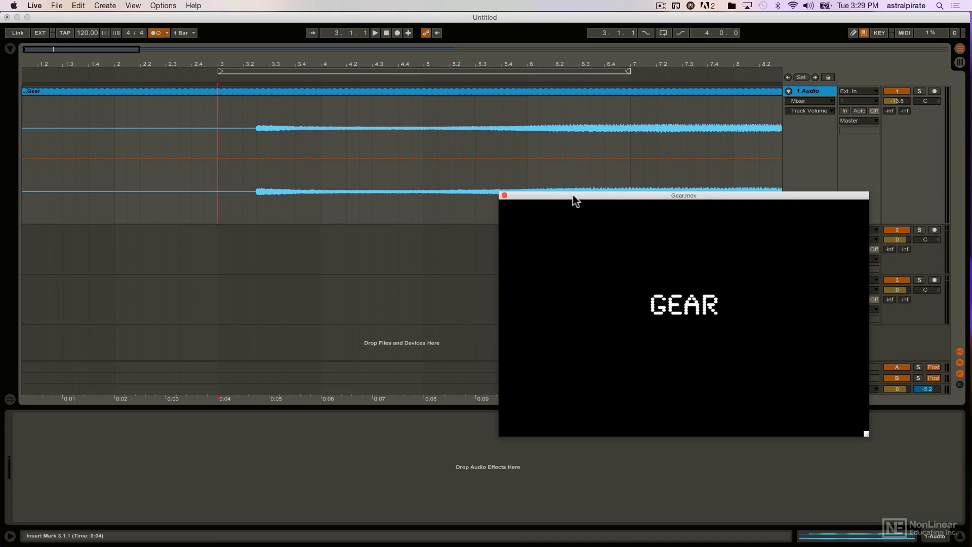
pyautogui.moveTo(573, 198); pyautogui.dragTo(583, 221)
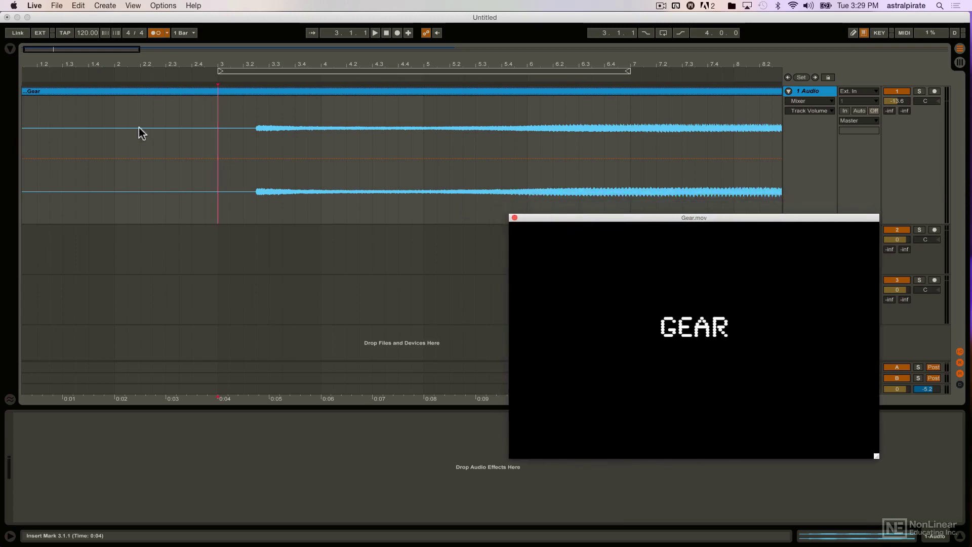
# Step the insert point back to 1.3.1 where GEAR fades in, and play from there
pyautogui.click(205, 111)
pyautogui.click(180, 114)
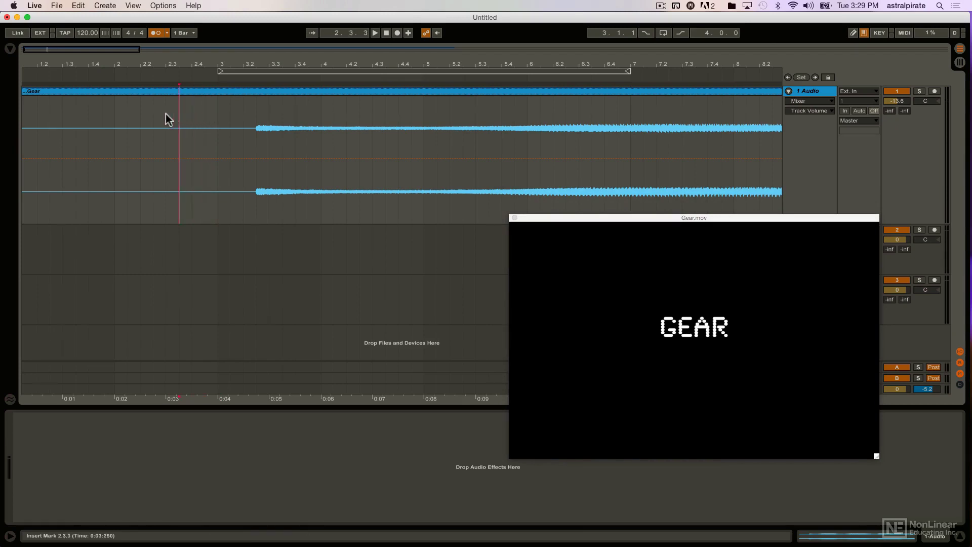
pyautogui.click(166, 114)
pyautogui.click(153, 118)
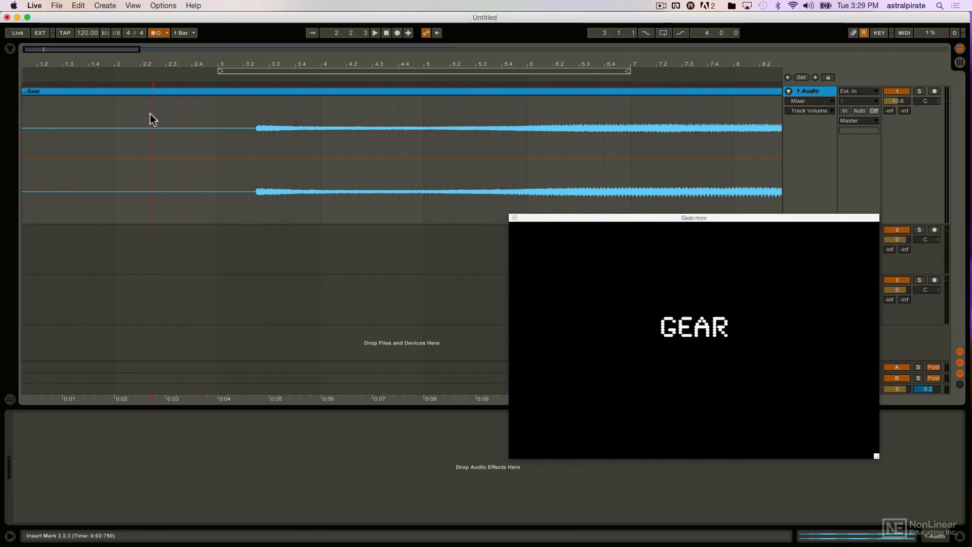
pyautogui.click(124, 119)
pyautogui.click(116, 120)
pyautogui.click(88, 116)
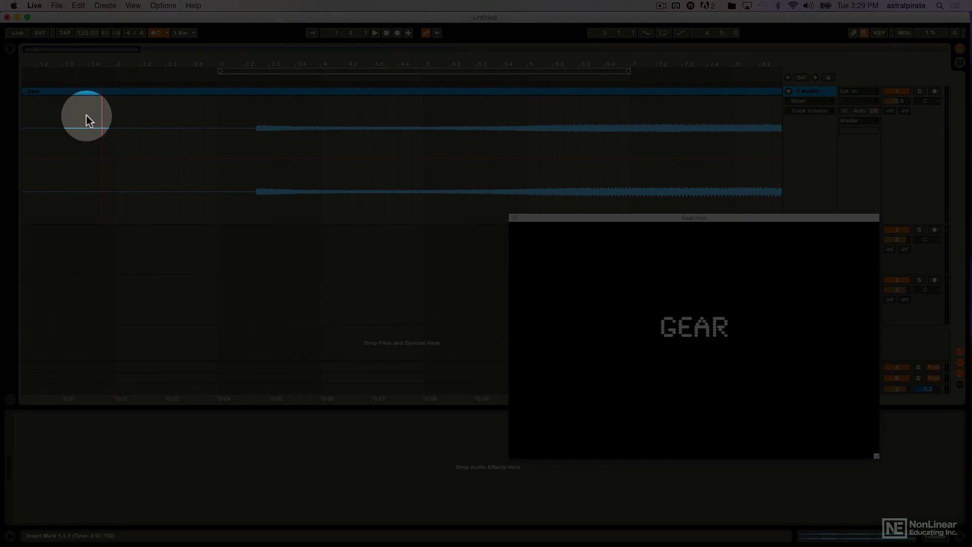
pyautogui.click(75, 117)
pyautogui.click(46, 117)
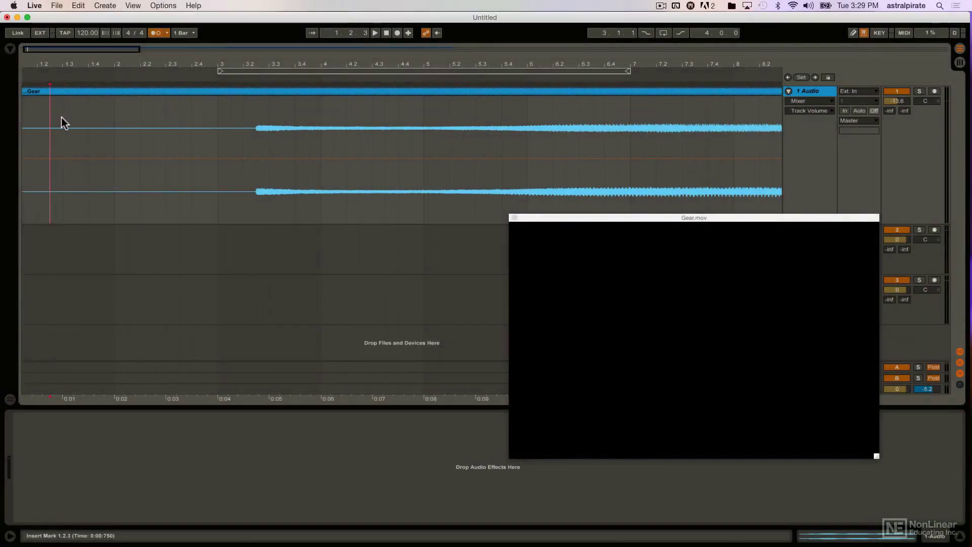
pyautogui.click(61, 123)
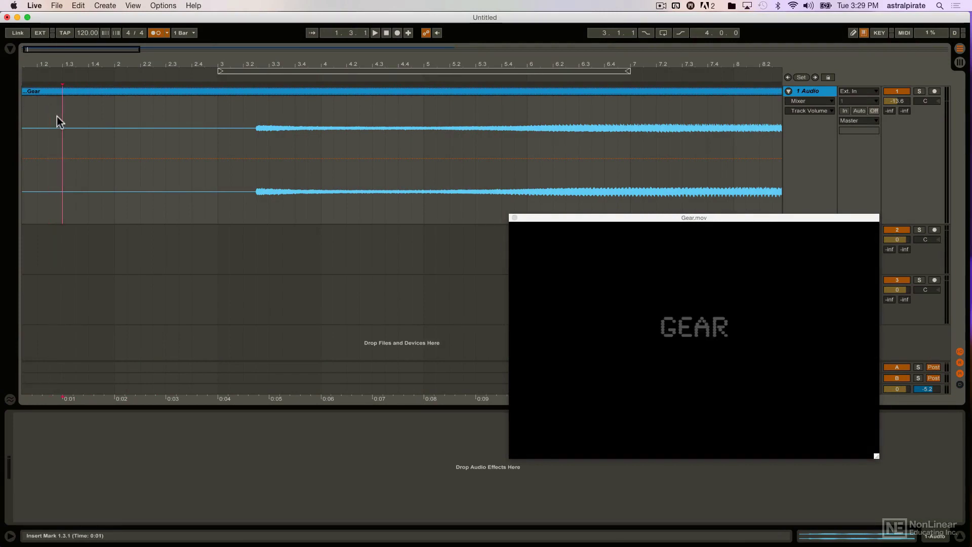
pyautogui.click(63, 74)
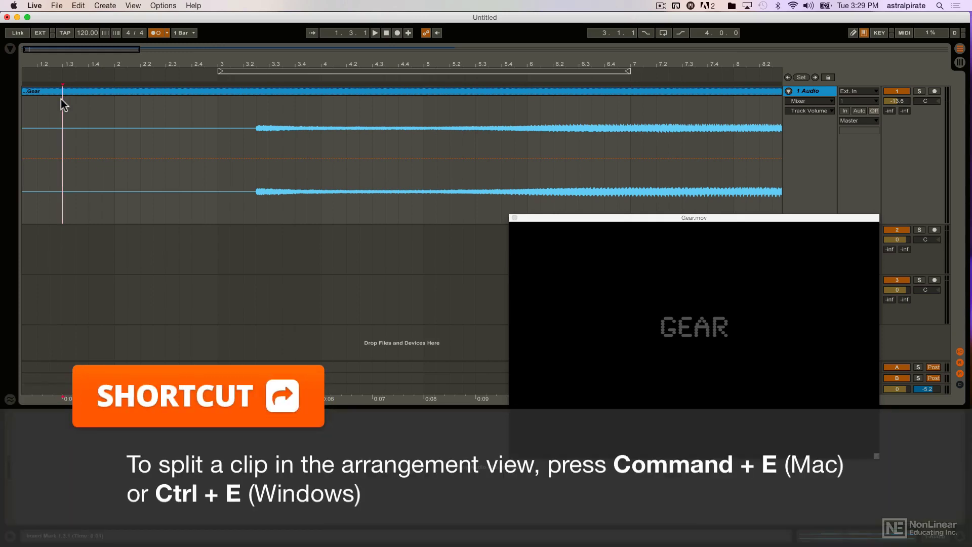
# Split the Gear clip at 1.3.1 with Cmd+E
pyautogui.press('super+e')
pyautogui.click(79, 5)
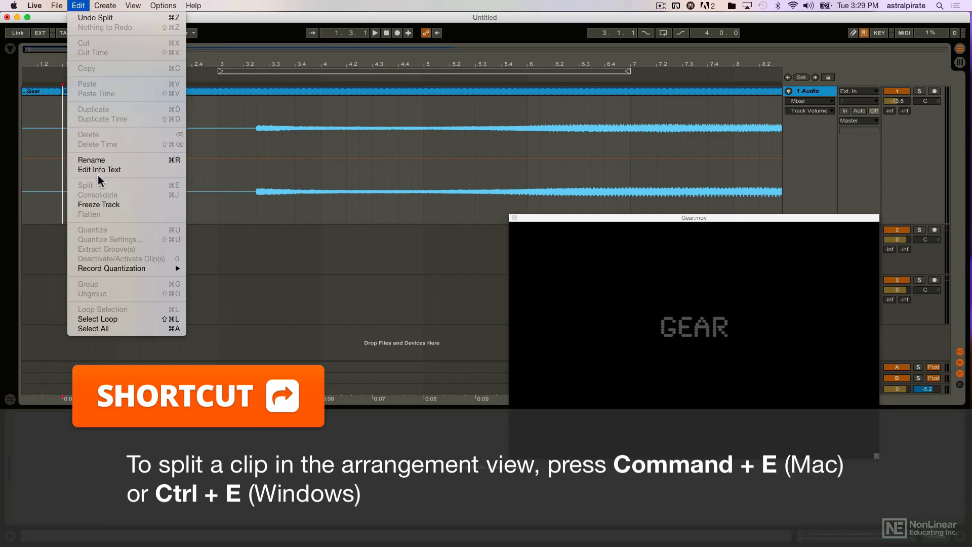
pyautogui.click(31, 232)
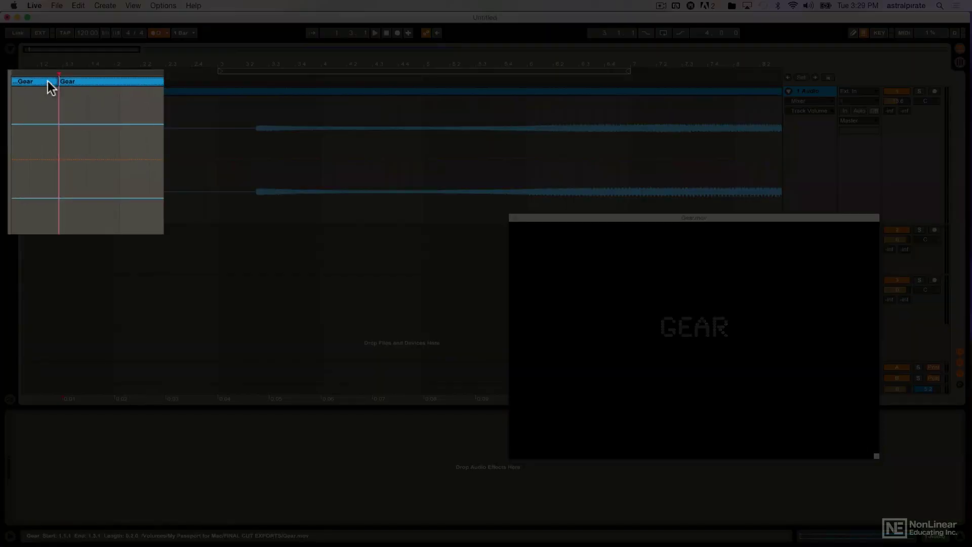
# Play back from the 1.3.1 cut, stop, and return the insert marker to the cut
pyautogui.click(64, 82)
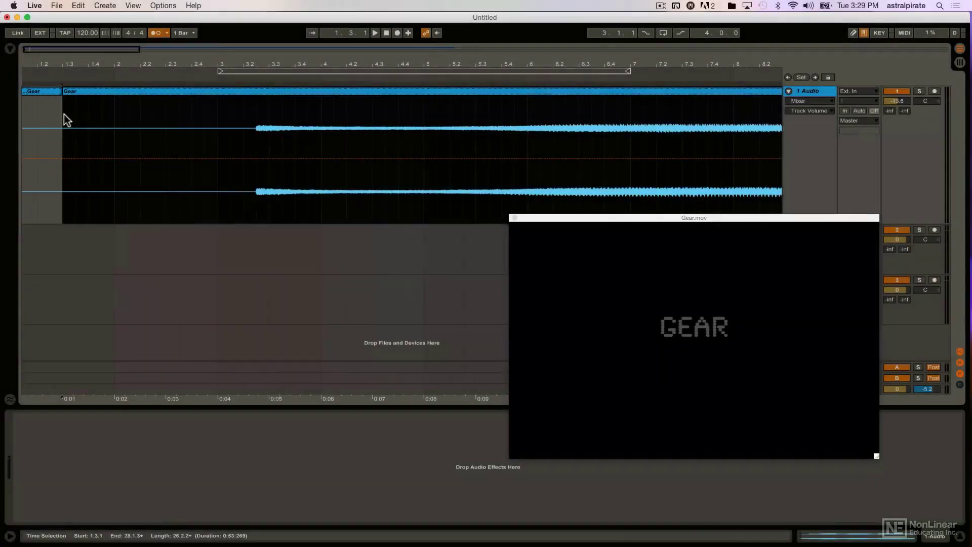
pyautogui.click(66, 120)
pyautogui.press('space')
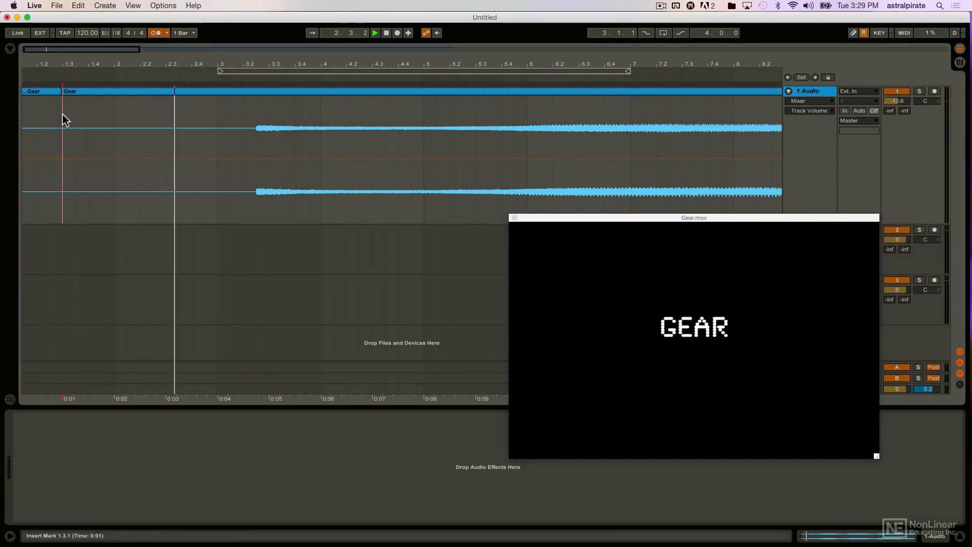
pyautogui.press('space')
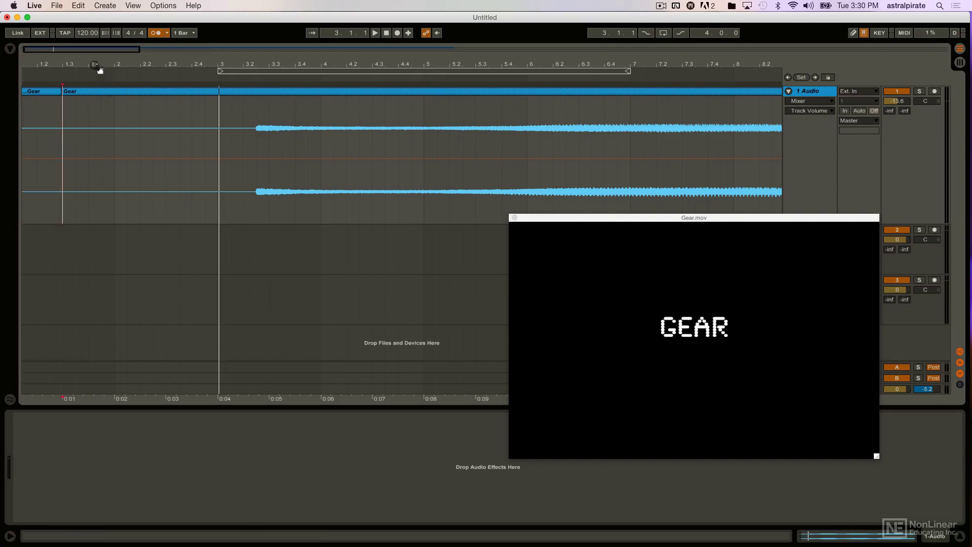
pyautogui.click(62, 102)
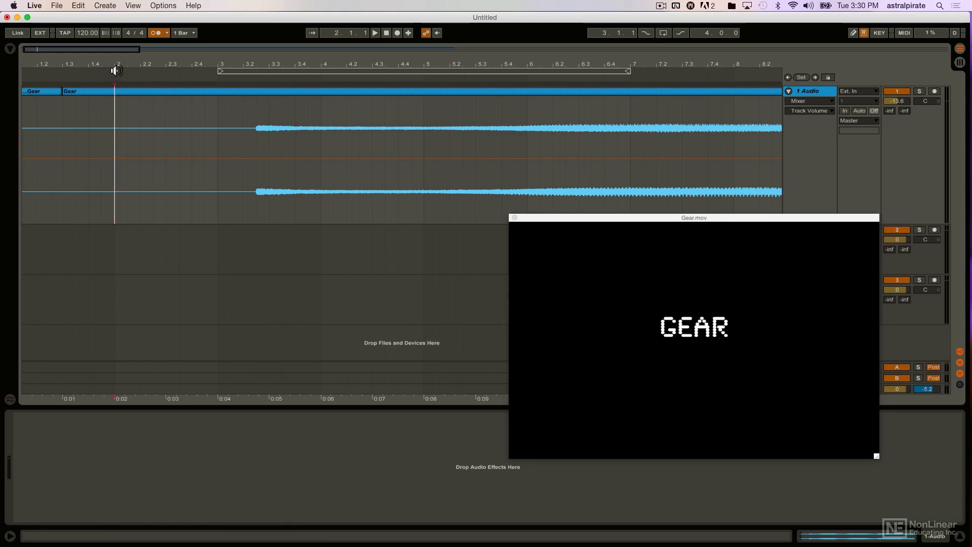
# Split the clip at bar 2, delete the first piece, and move the second piece to bar 1
pyautogui.press('super+e')
pyautogui.click(42, 94)
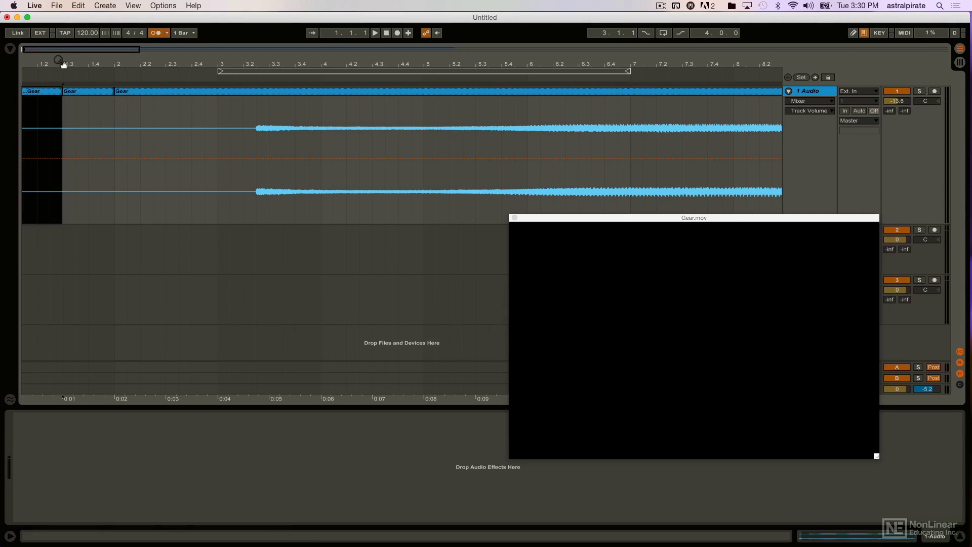
pyautogui.moveTo(58, 60); pyautogui.dragTo(69, 60)
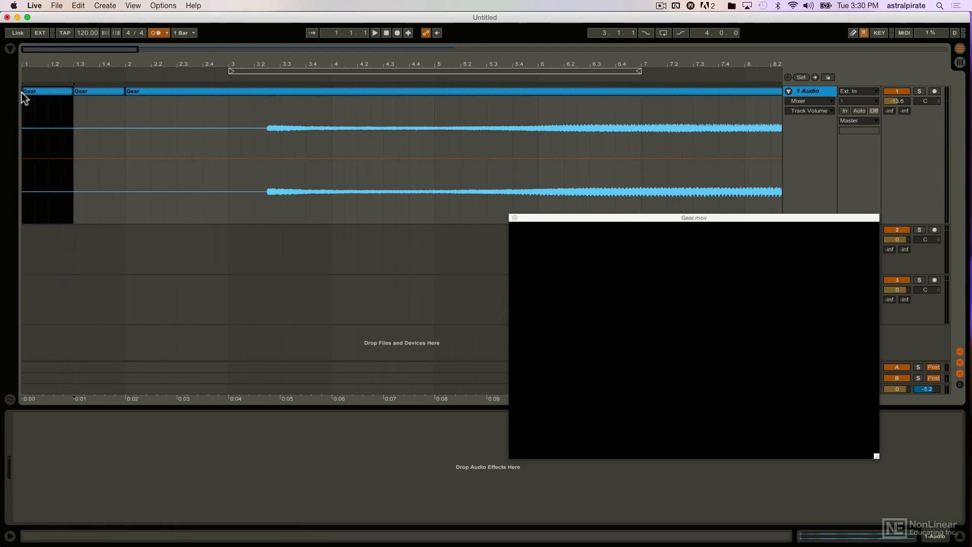
pyautogui.press('Delete')
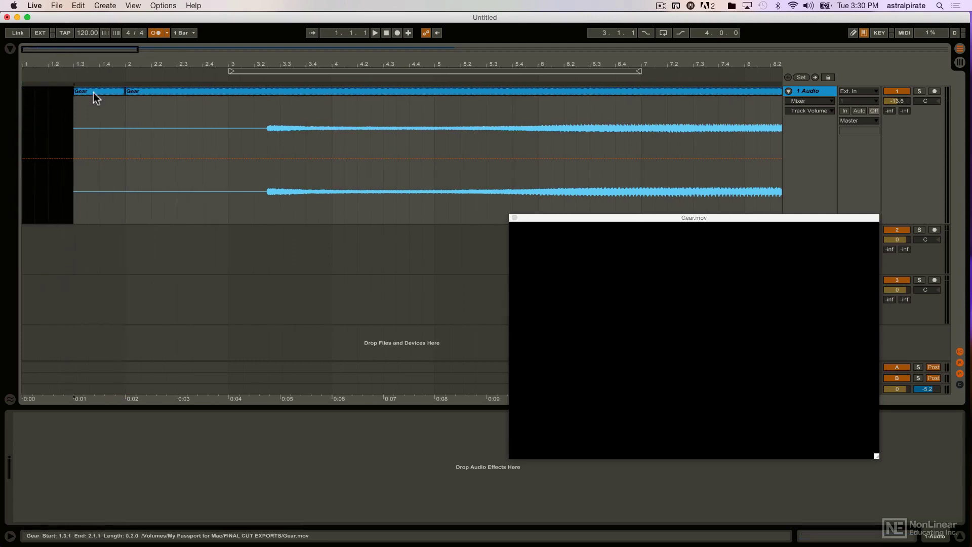
pyautogui.moveTo(93, 91); pyautogui.dragTo(41, 90)
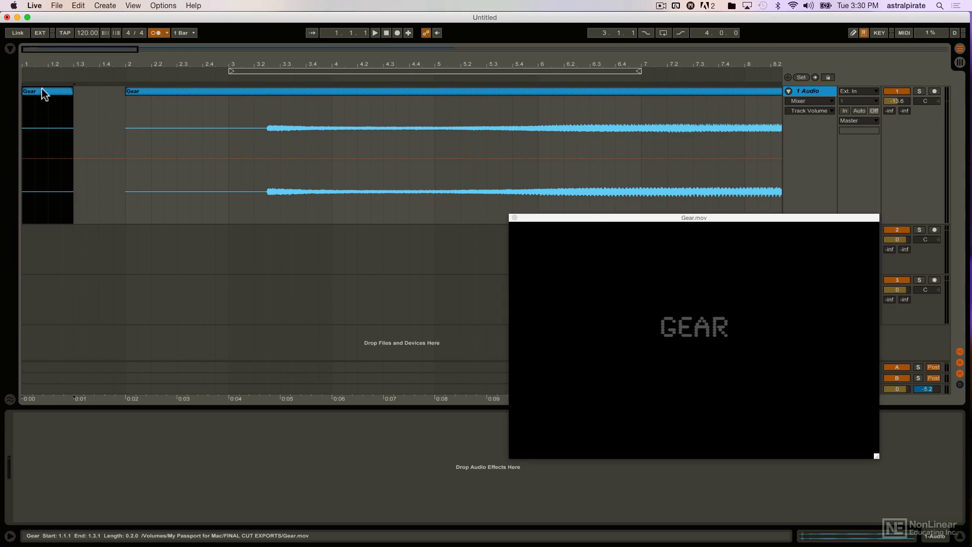
# Duplicate the half-bar Gear piece three times with Cmd+D to fill bars 1 to 3
pyautogui.press('super+d')
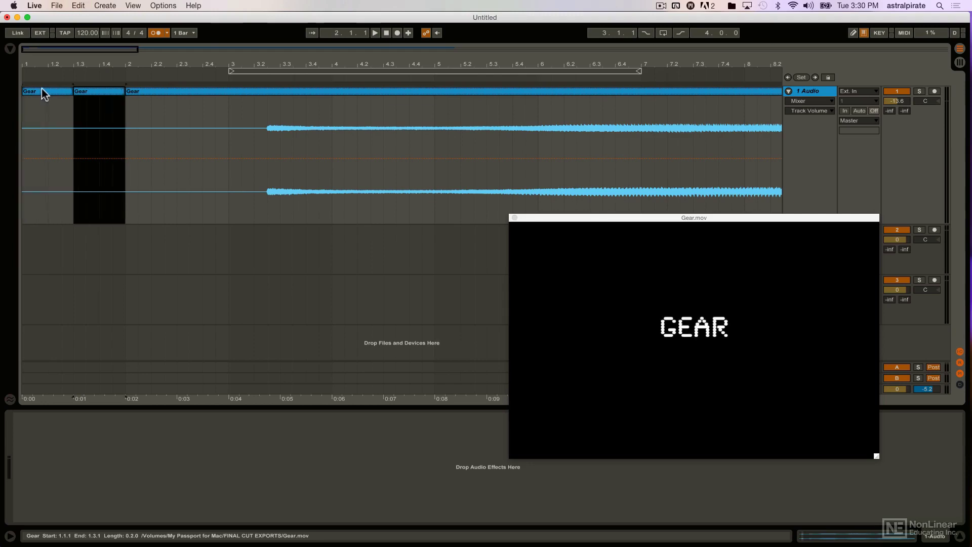
pyautogui.click(78, 6)
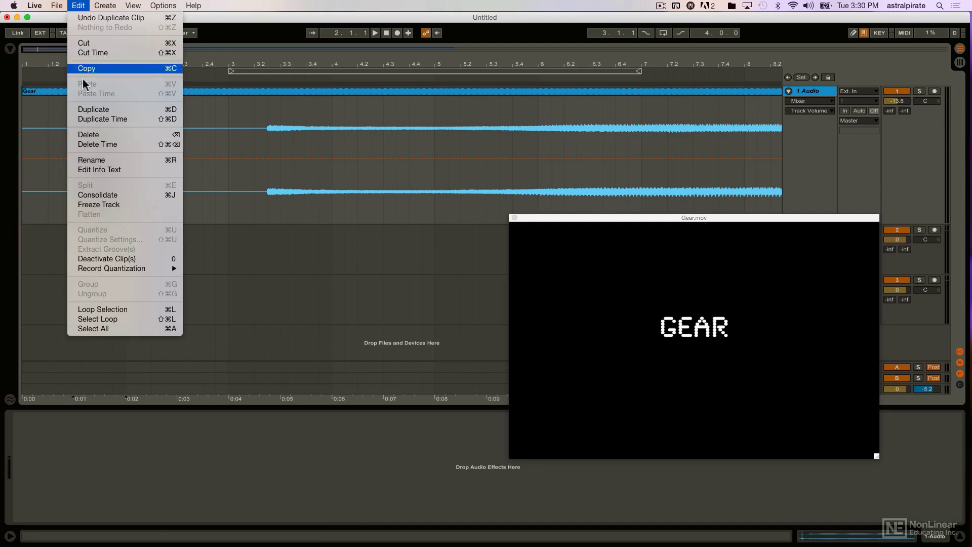
pyautogui.click(75, 6)
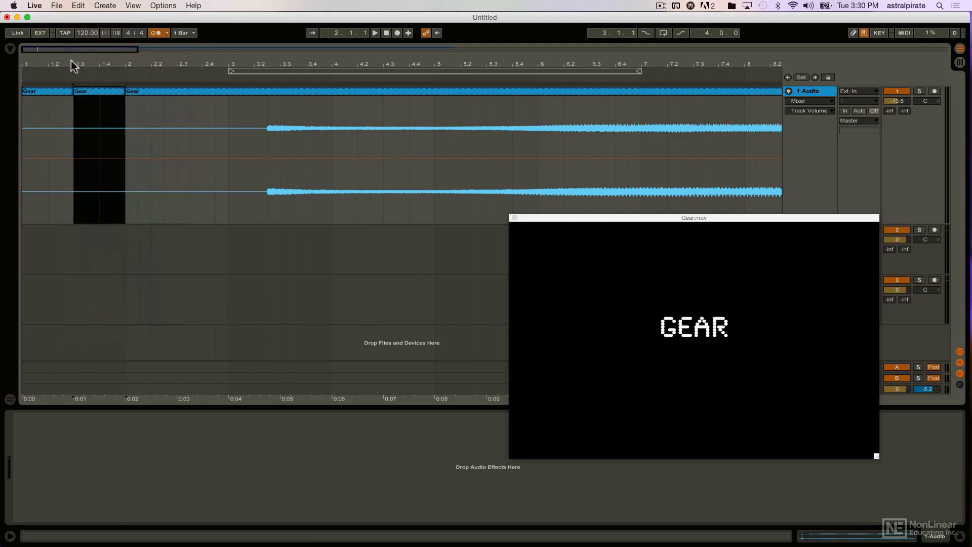
pyautogui.press('super+d')
pyautogui.press('super+d')
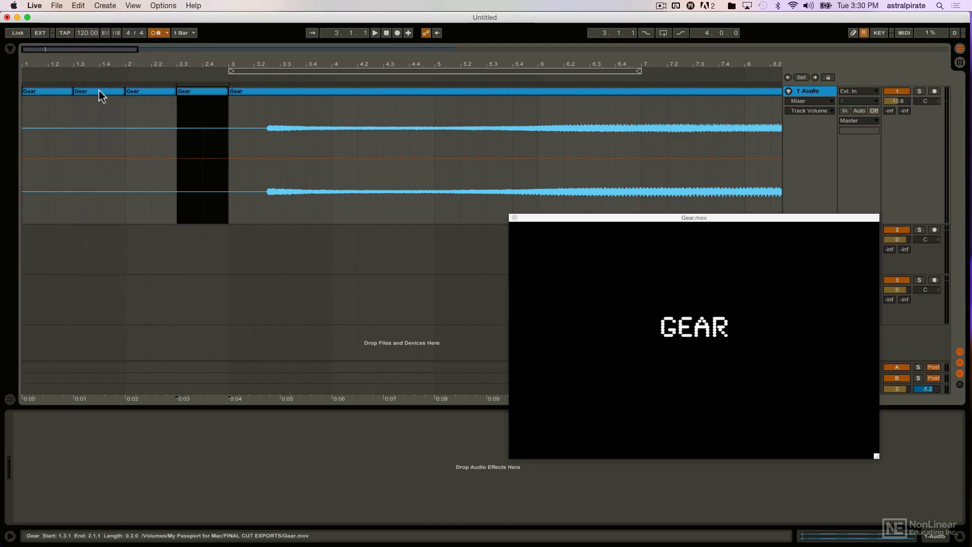
pyautogui.click(384, 33)
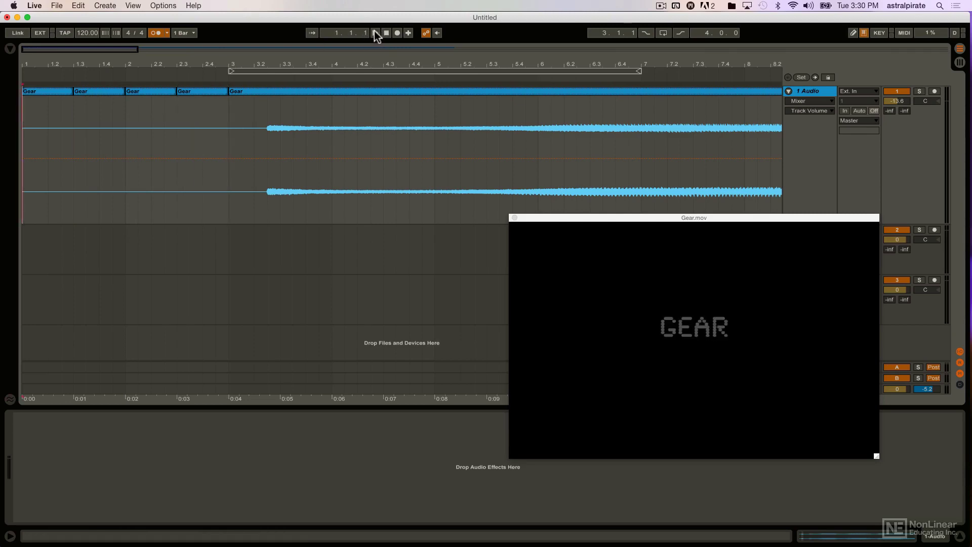
pyautogui.click(375, 33)
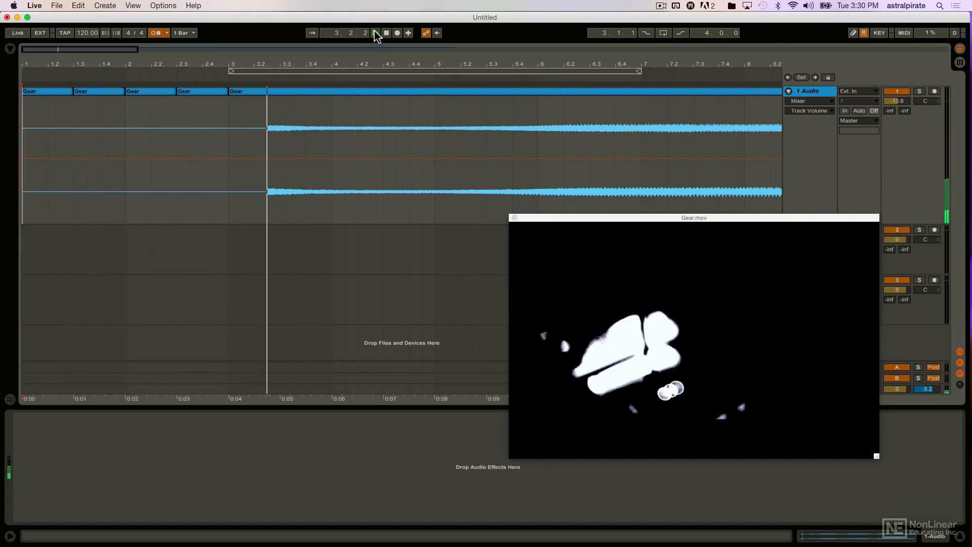
pyautogui.press('space')
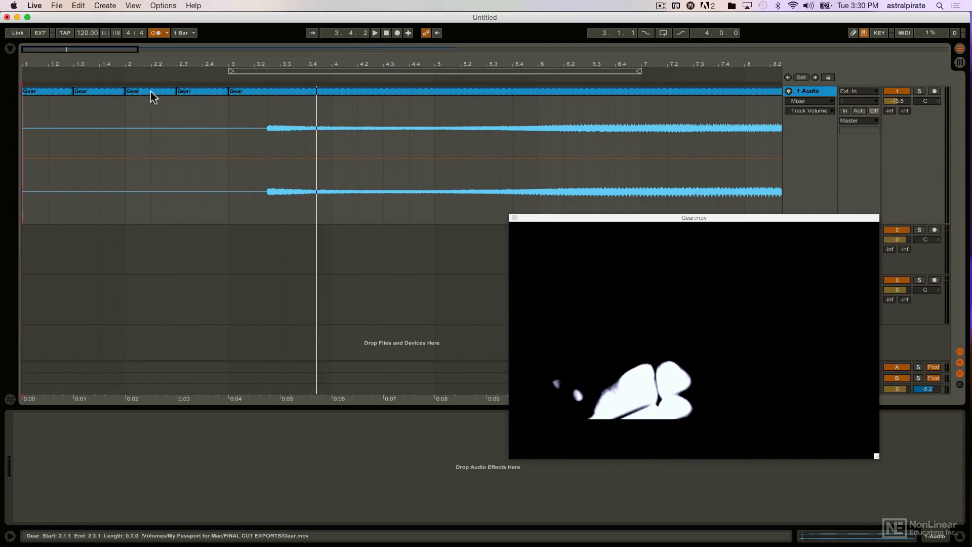
pyautogui.click(153, 94)
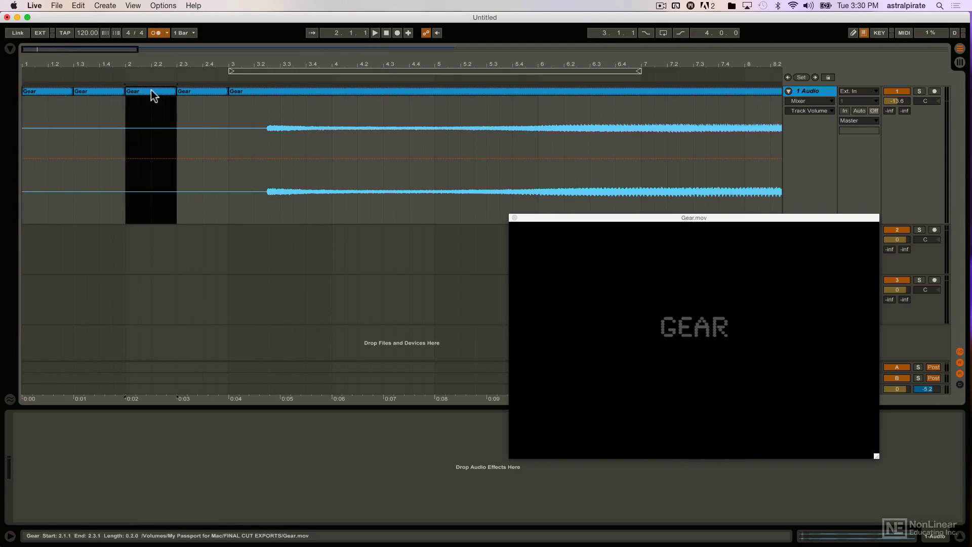
pyautogui.click(126, 155)
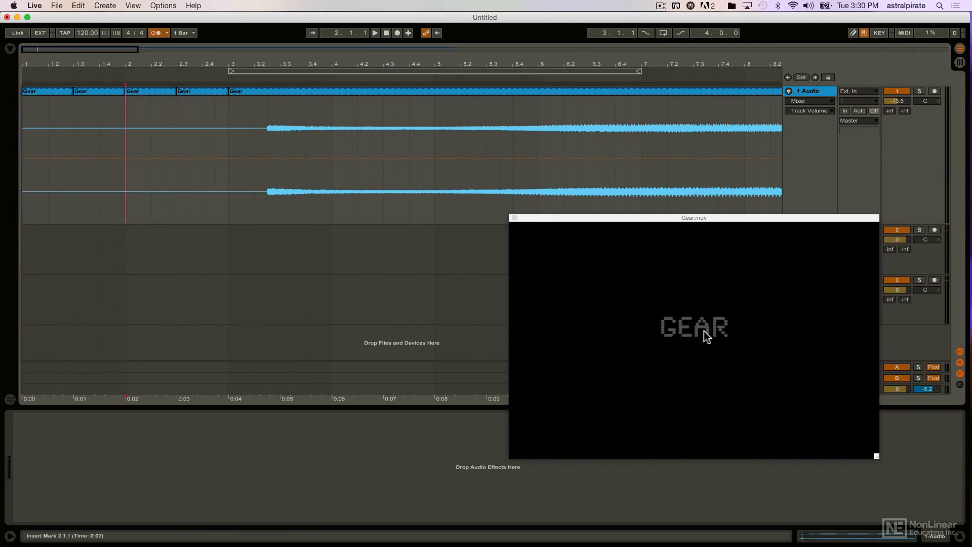
pyautogui.press('space')
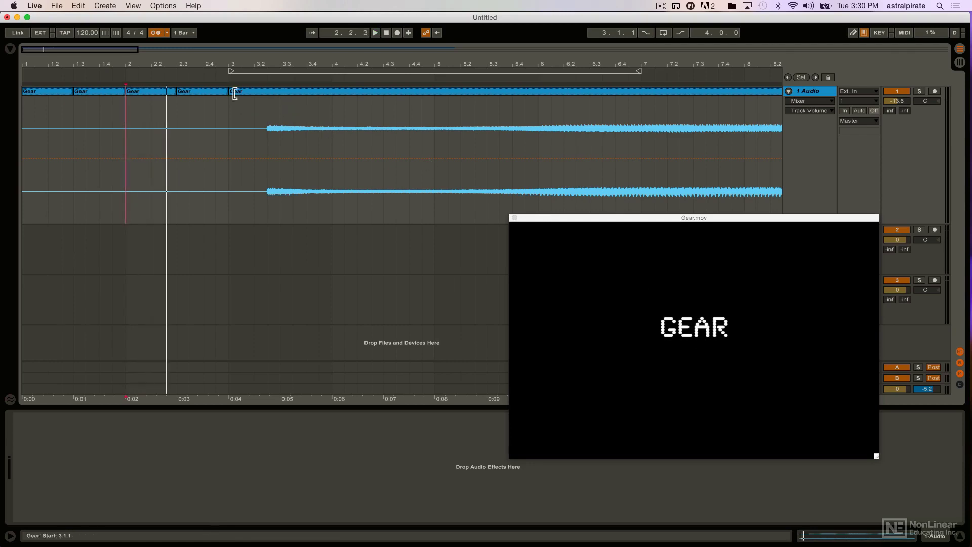
pyautogui.click(386, 32)
pyautogui.press('space')
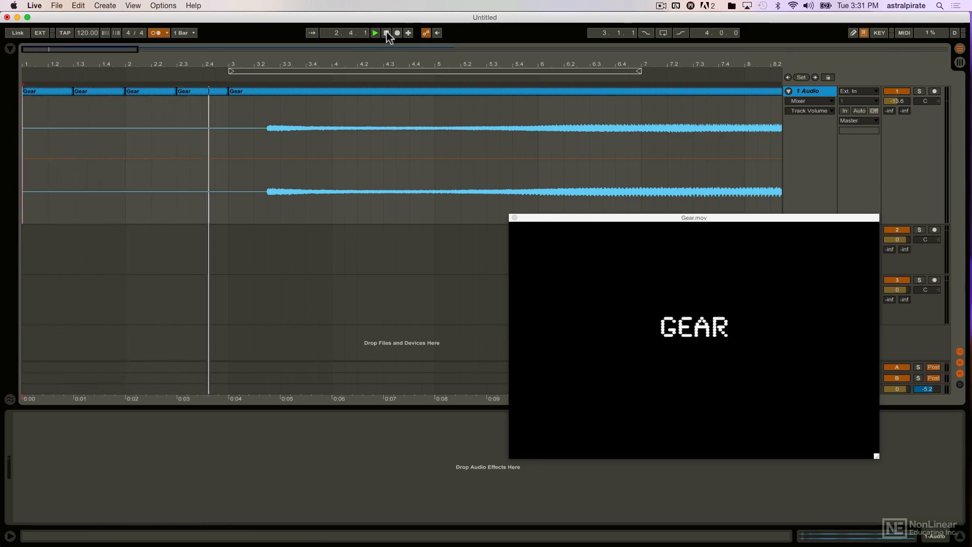
pyautogui.click(386, 33)
# Scroll right and audition the Gear clip from bar 5
pyautogui.hscroll(2, 363, 138)
pyautogui.click(396, 176)
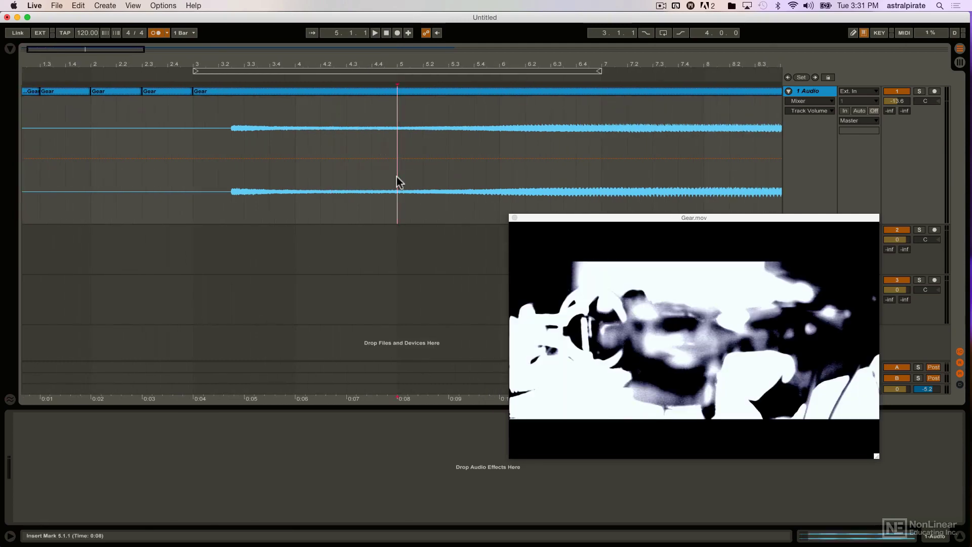
pyautogui.press('space')
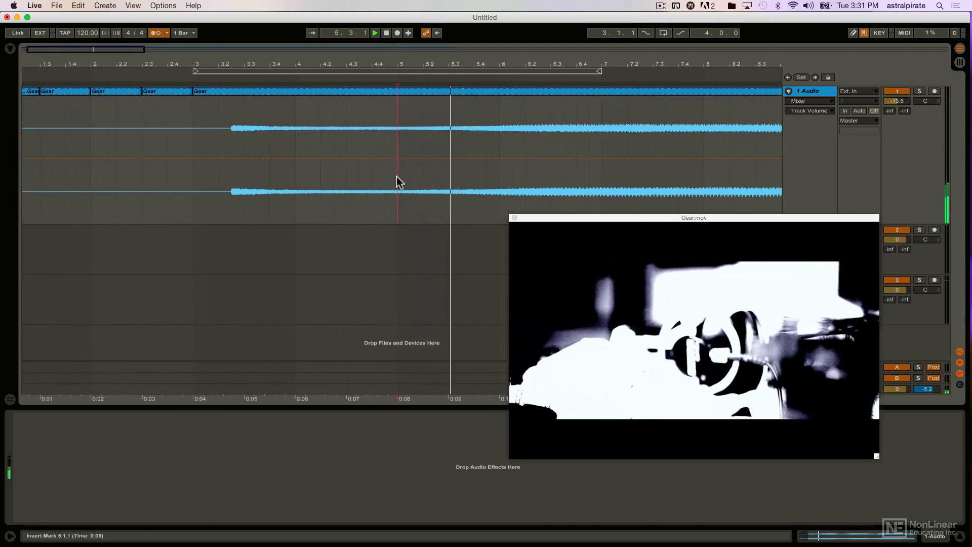
pyautogui.press('space')
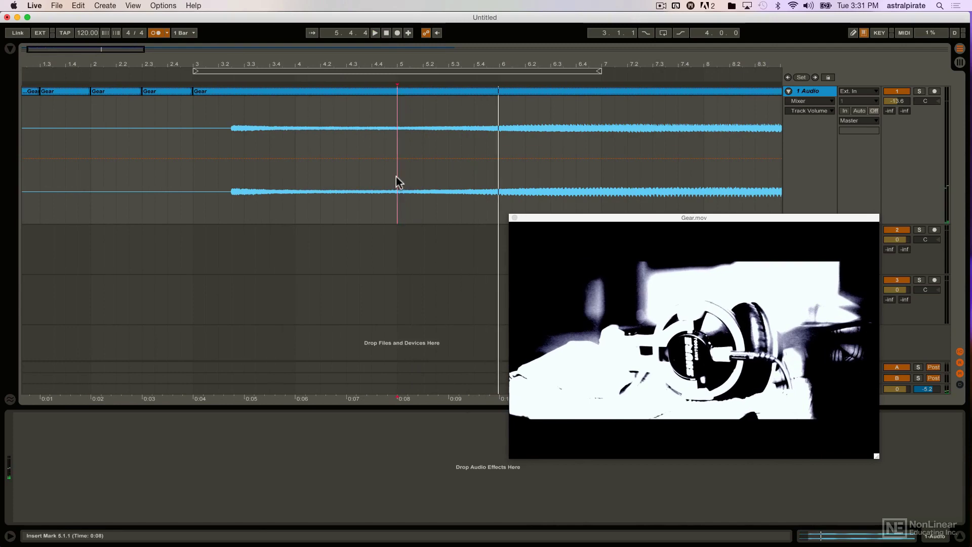
# Split out bars 5–6, move that piece to bar 4, and duplicate it into bar 5
pyautogui.moveTo(400, 177); pyautogui.dragTo(496, 172)
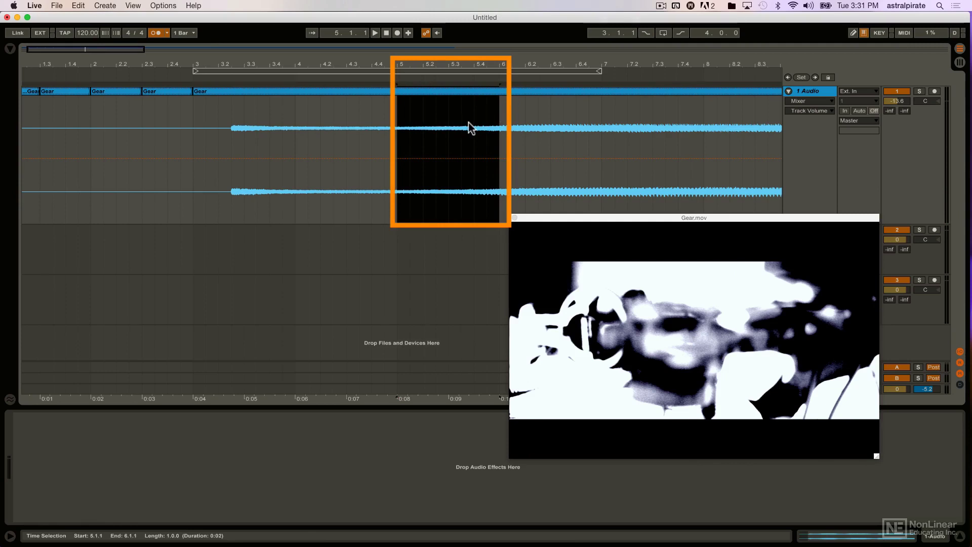
pyautogui.press('super+e')
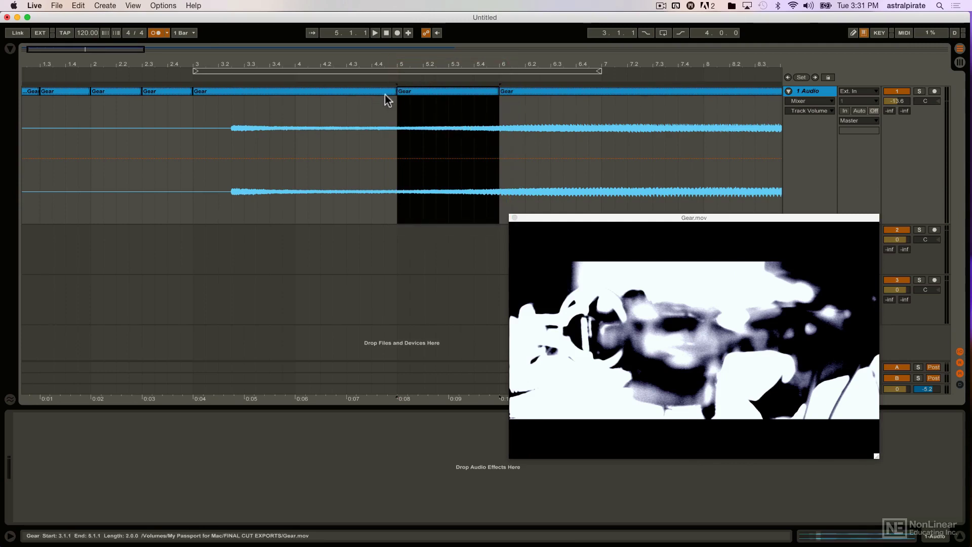
pyautogui.moveTo(413, 90); pyautogui.dragTo(208, 93)
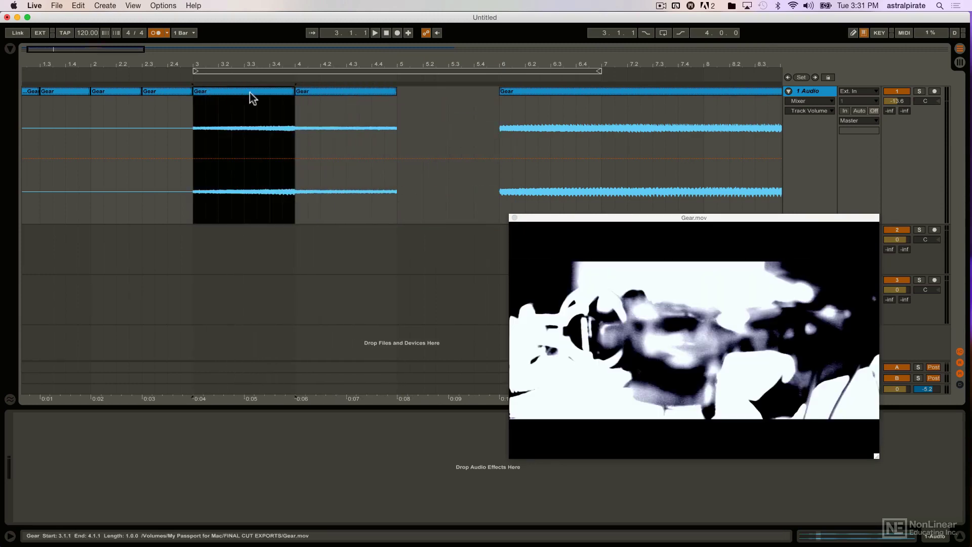
pyautogui.press('super+d')
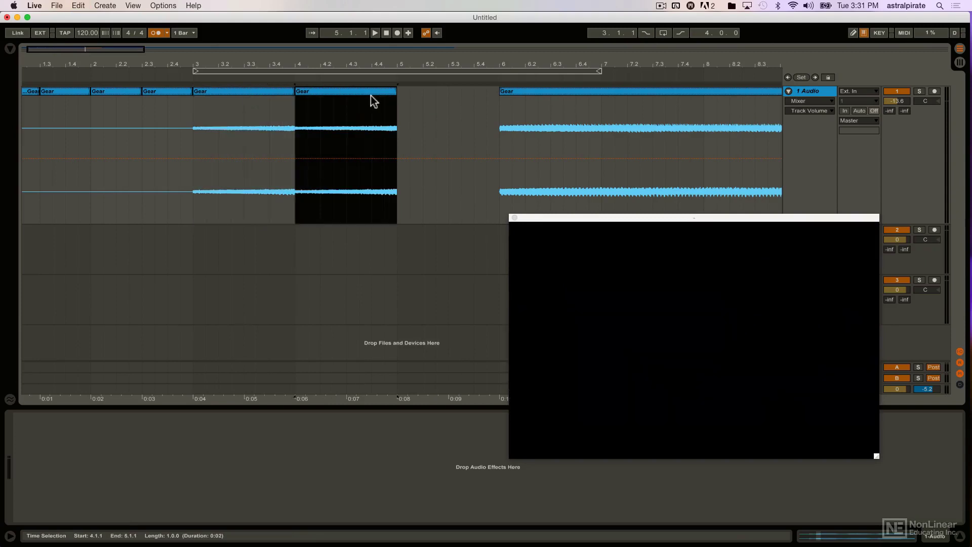
pyautogui.press('super+d')
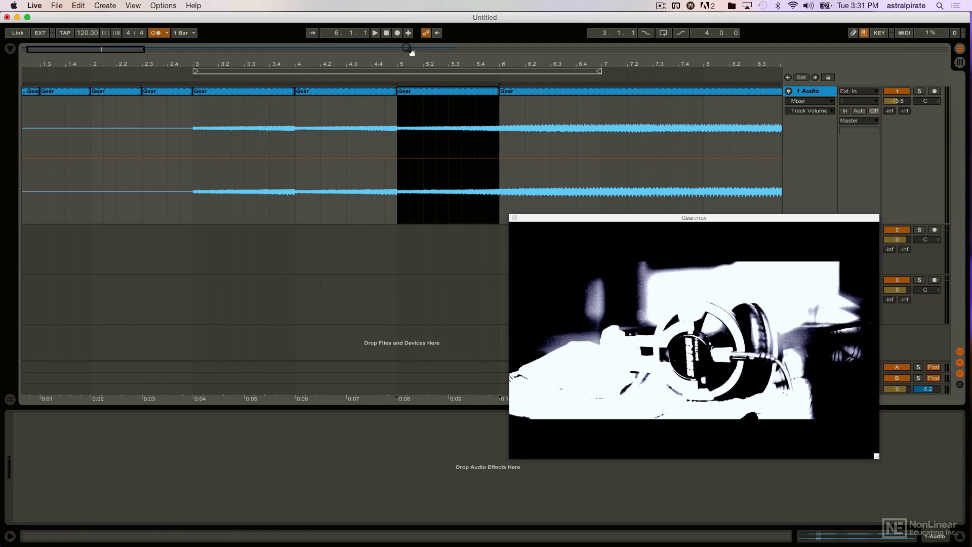
# Play the chopped Gear arrangement from 1.1.1 and stop near bar 7
pyautogui.click(385, 34)
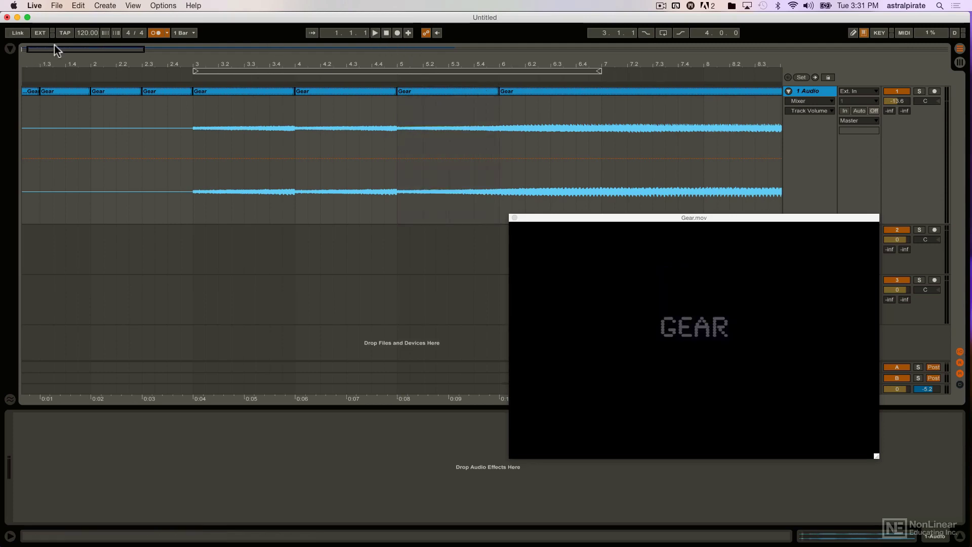
pyautogui.press('space')
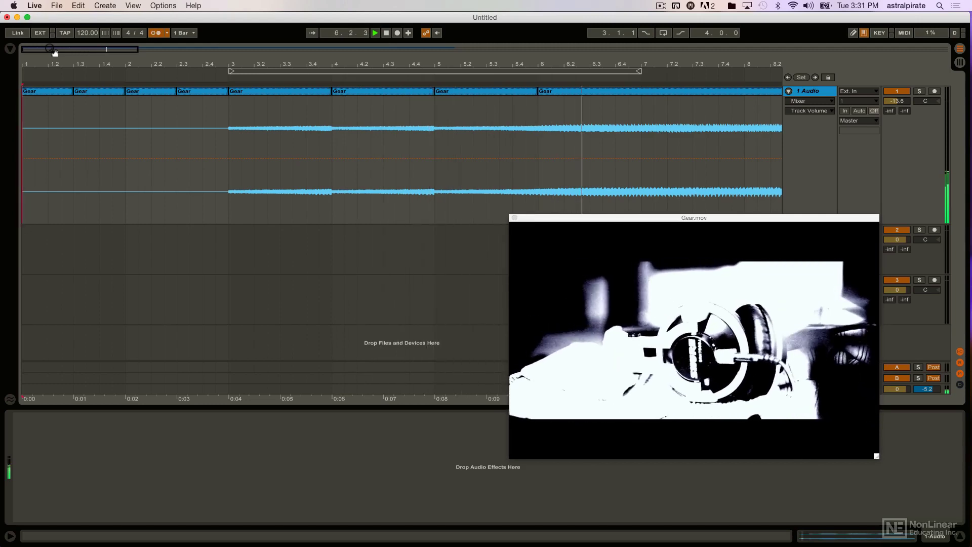
pyautogui.press('space')
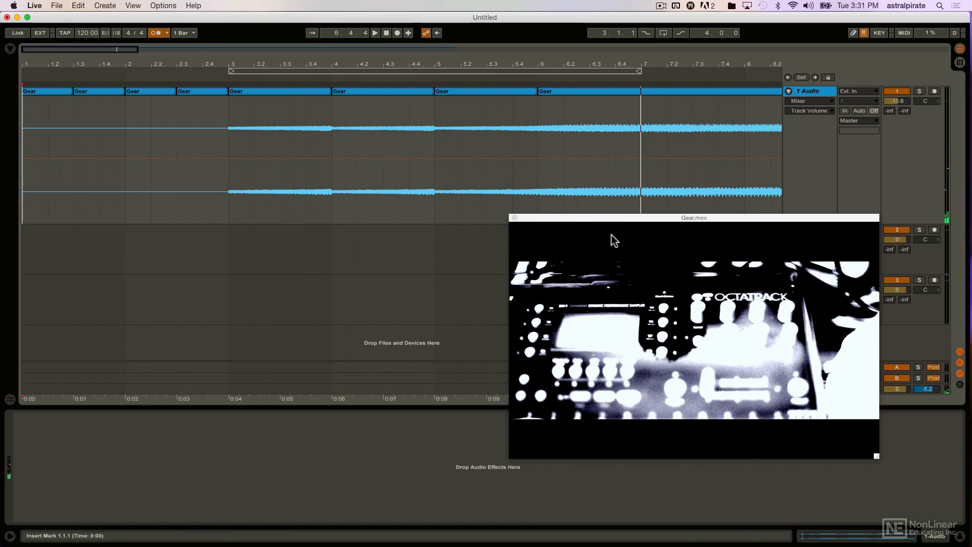
# Move the Gear.mov preview aside and split the long Gear clip at bar 7
pyautogui.moveTo(611, 222); pyautogui.dragTo(496, 252)
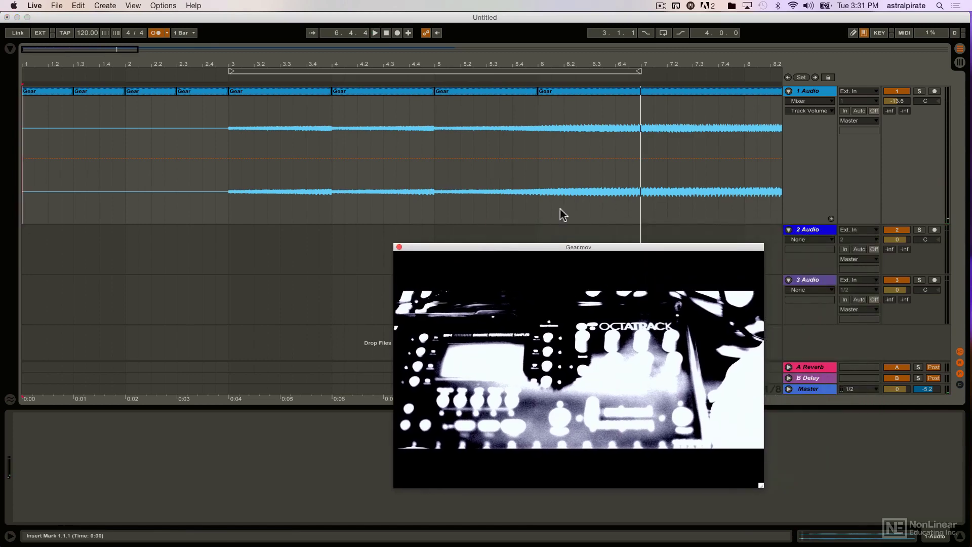
pyautogui.click(642, 181)
pyautogui.press('super+e')
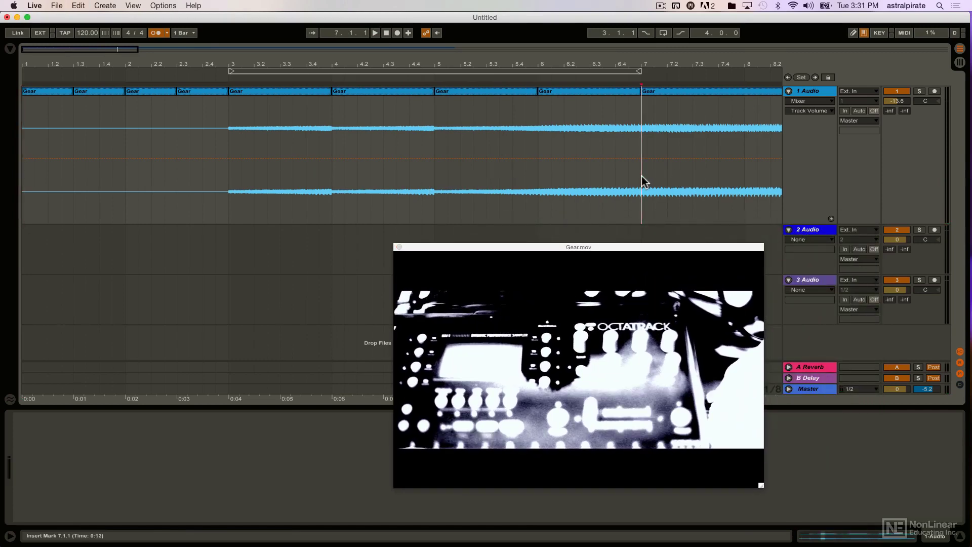
# Test grid snapping with insert points from 7.1.3 to 8.4.1, ending at 8.3.3
pyautogui.hscroll(5, 310, 109)
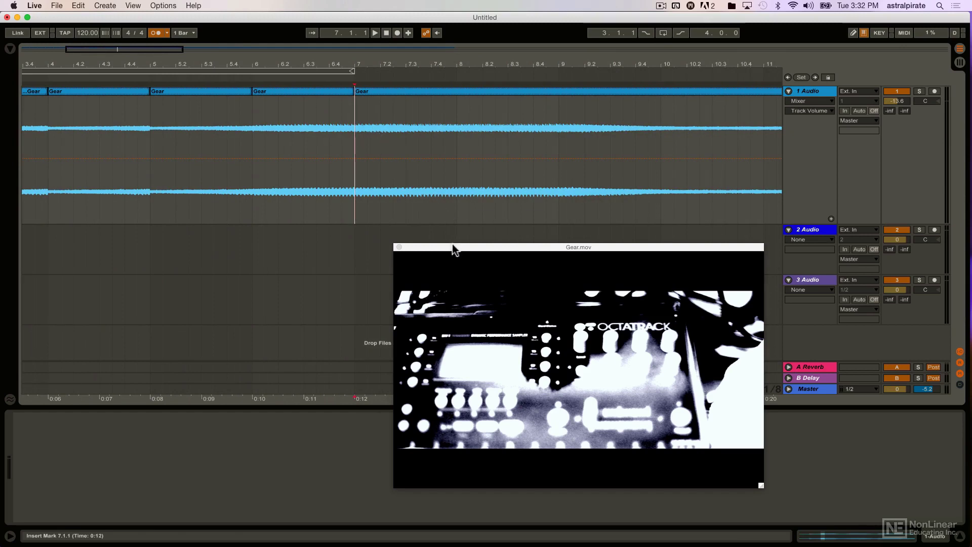
pyautogui.moveTo(452, 246); pyautogui.dragTo(220, 225)
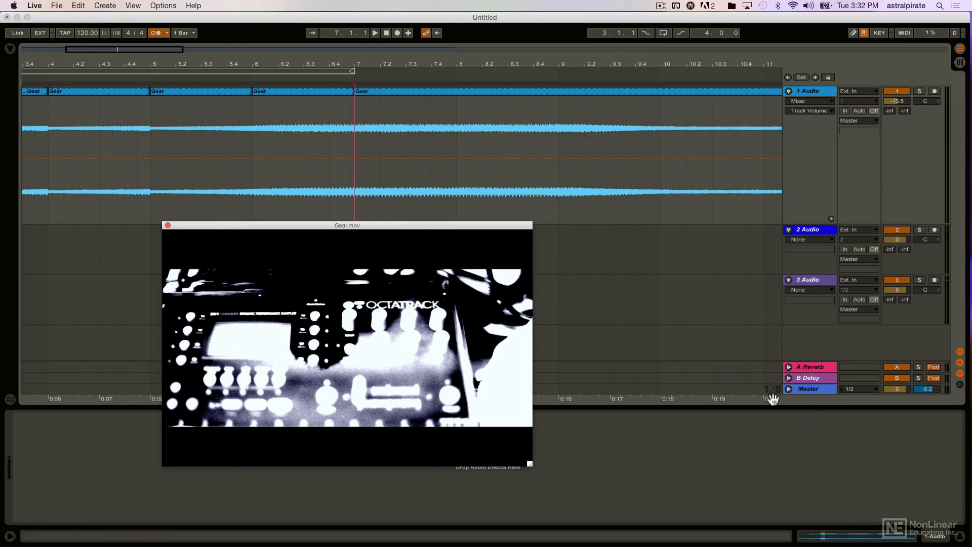
pyautogui.click(367, 137)
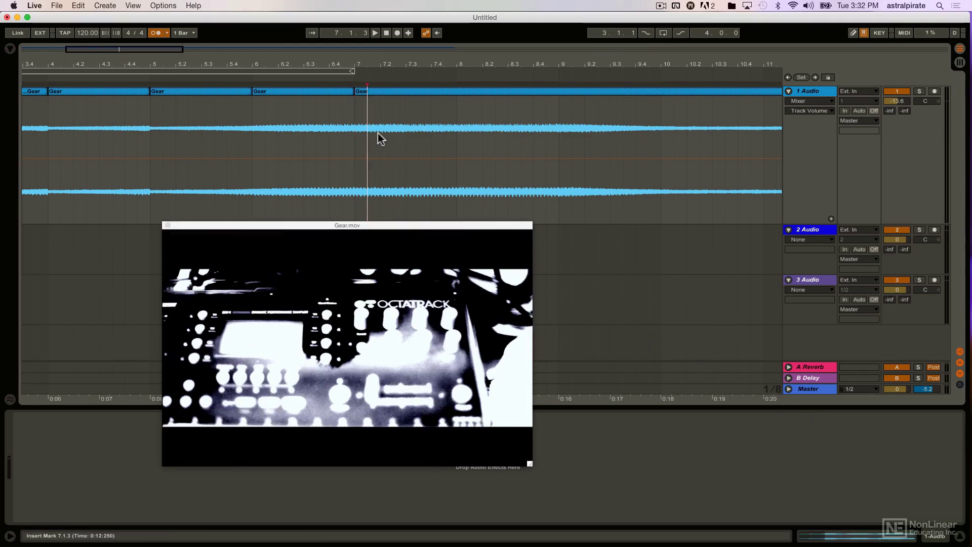
pyautogui.click(380, 137)
pyautogui.click(406, 137)
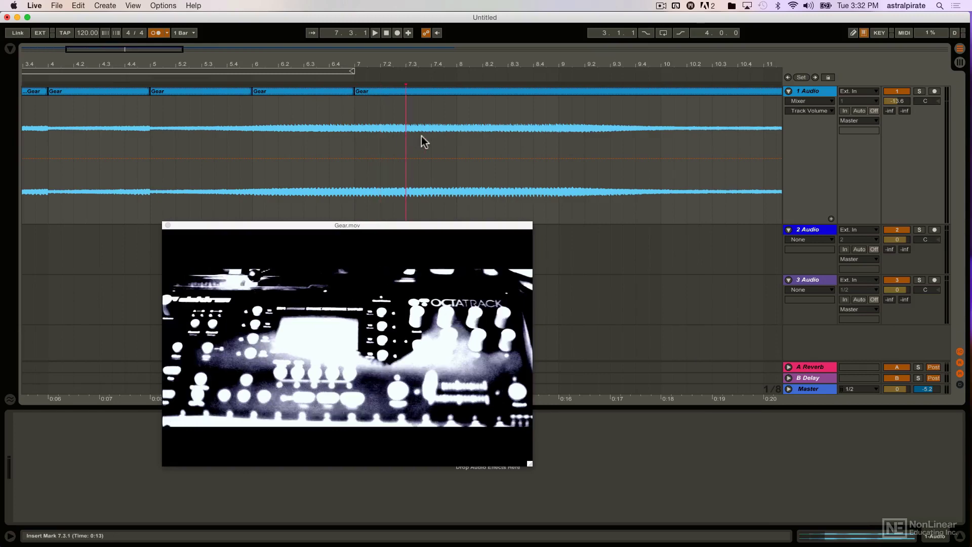
pyautogui.click(418, 140)
pyautogui.click(443, 142)
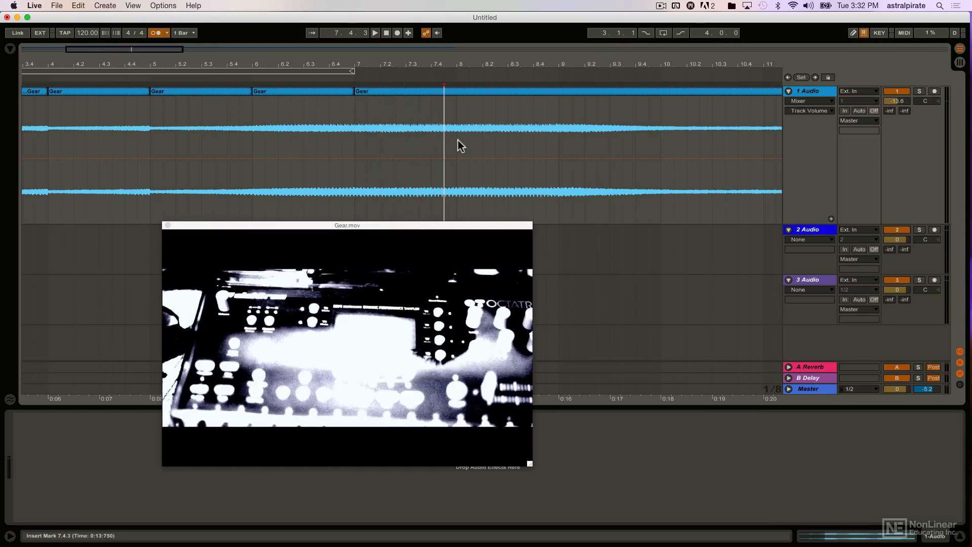
pyautogui.click(458, 140)
pyautogui.click(533, 141)
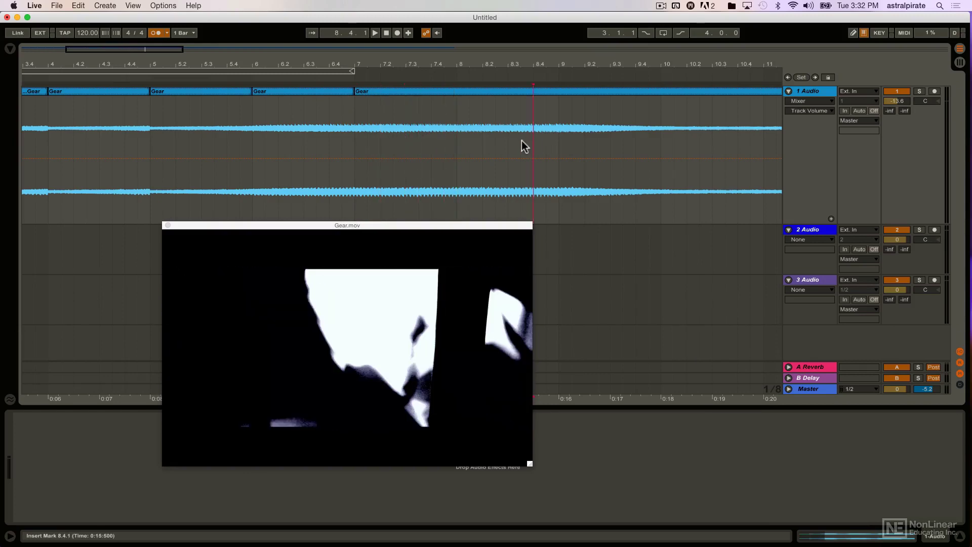
pyautogui.click(521, 141)
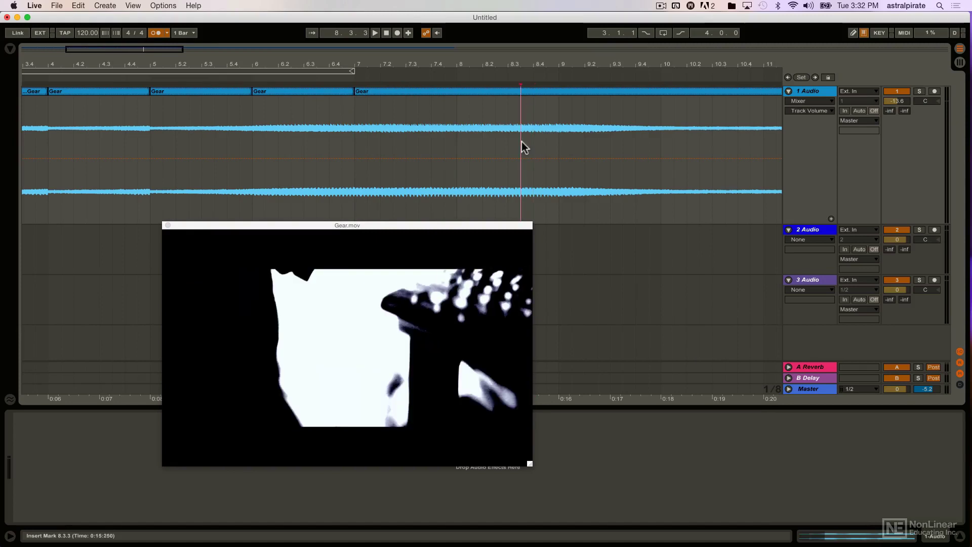
# Set Fixed Grid to Off and split the Gear clip at an off-grid point just after bar 9
pyautogui.rightClick(537, 113)
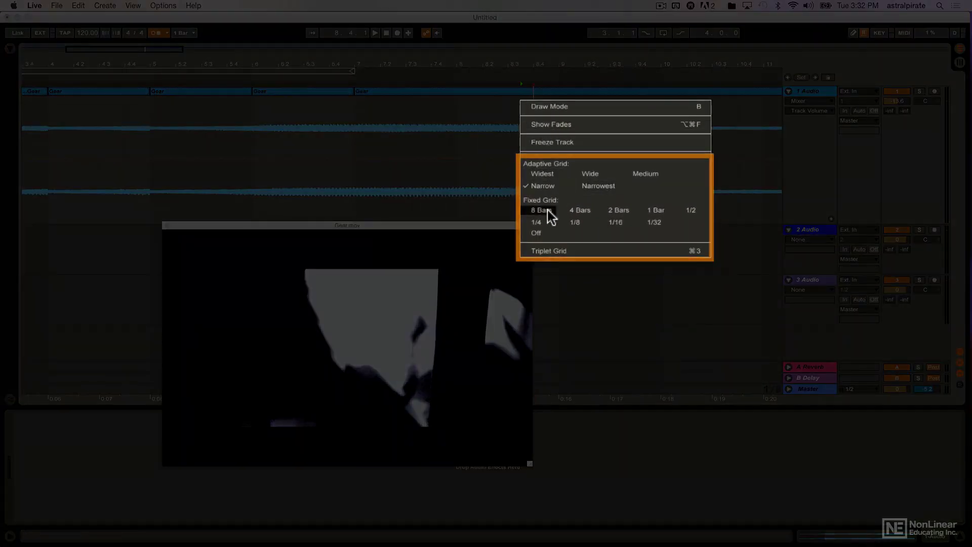
pyautogui.click(536, 232)
pyautogui.click(555, 178)
pyautogui.moveTo(594, 175); pyautogui.dragTo(691, 176)
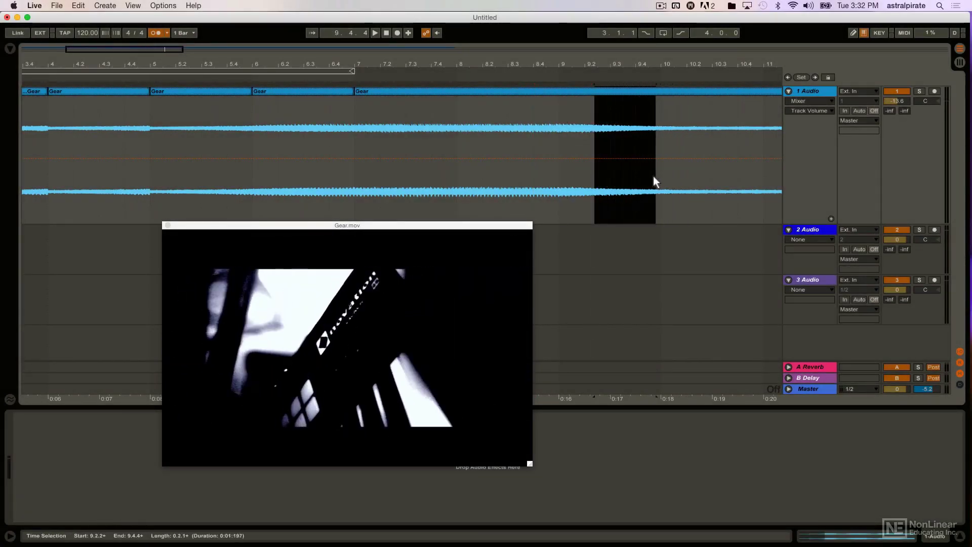
pyautogui.moveTo(649, 177); pyautogui.dragTo(562, 177)
pyautogui.click(561, 177)
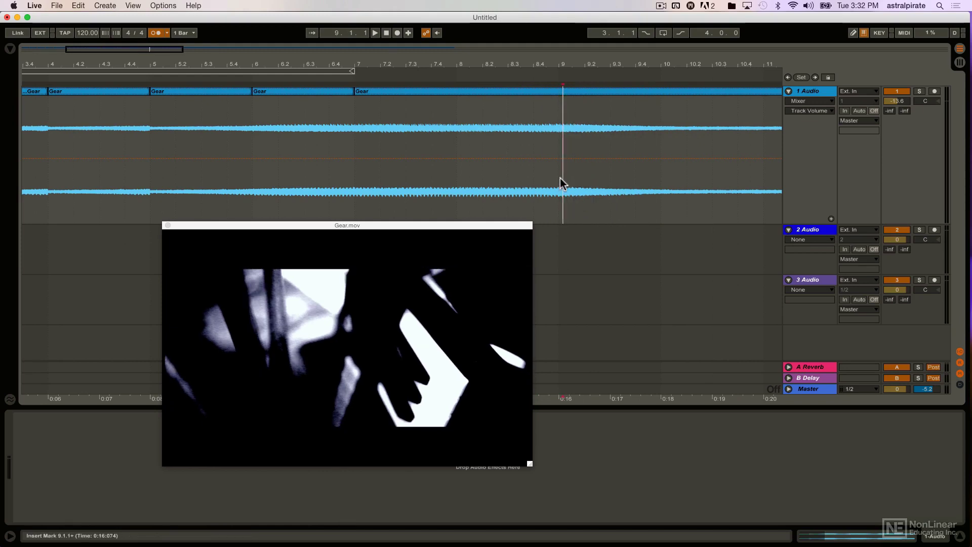
pyautogui.press('cmd+e')
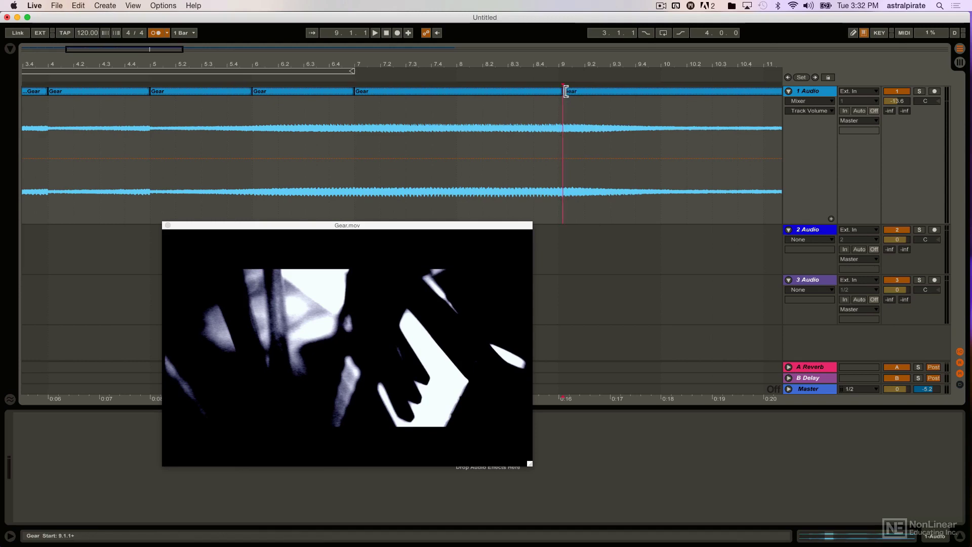
# Switch to Narrow adaptive grid, cut out bar 8–9, and move the following clip to bar 8
pyautogui.rightClick(576, 115)
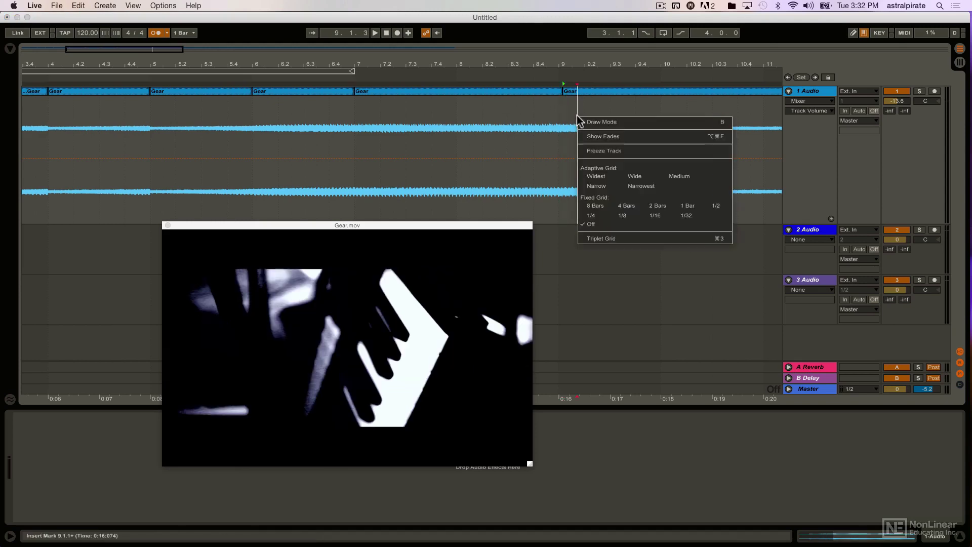
pyautogui.click(597, 183)
pyautogui.click(536, 87)
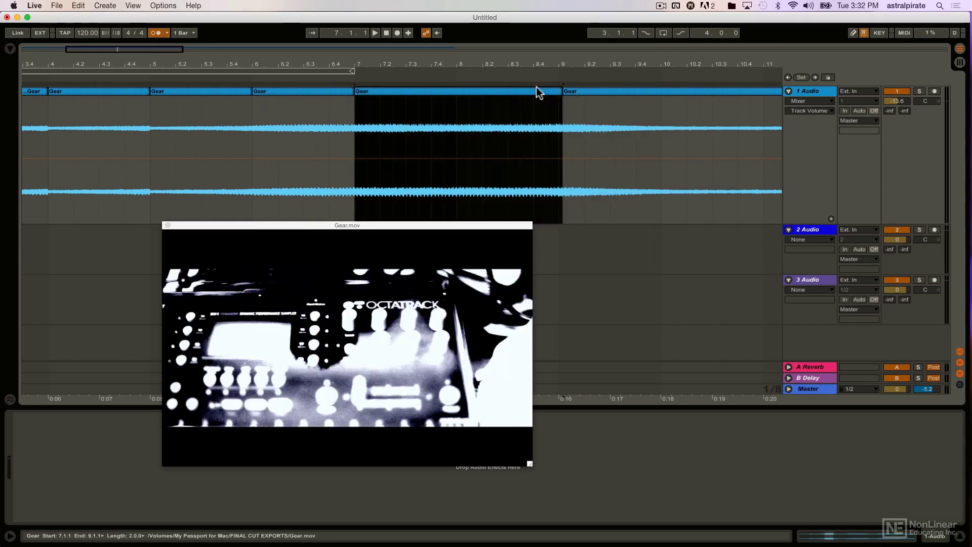
pyautogui.click(459, 120)
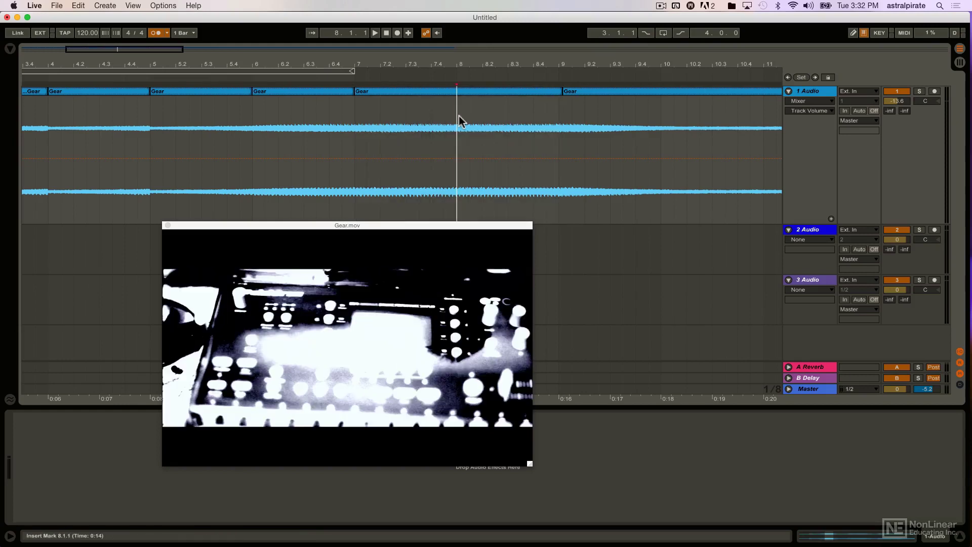
pyautogui.press('cmd+e')
pyautogui.press('Delete')
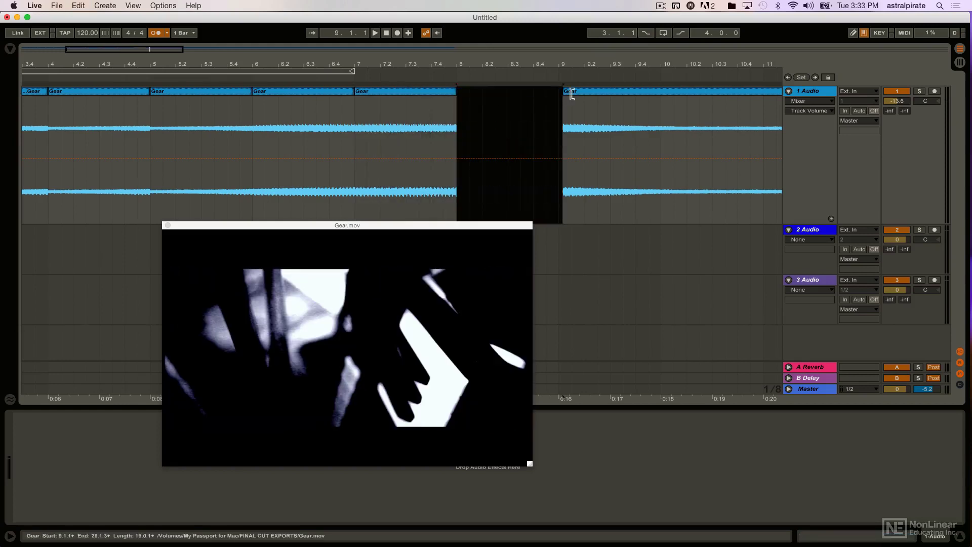
pyautogui.moveTo(570, 91); pyautogui.dragTo(476, 101)
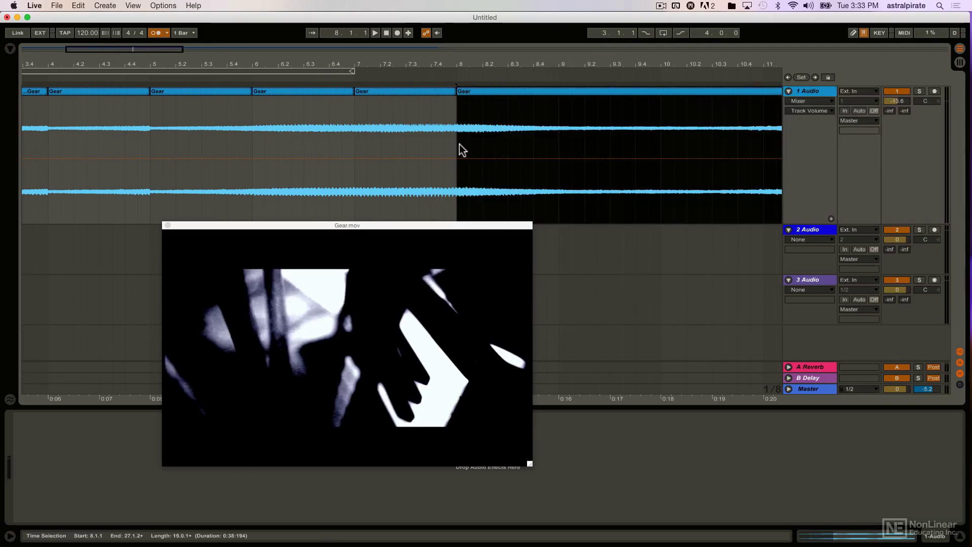
# Check playback, split at 8.3.1, and duplicate the half-bar piece six times
pyautogui.press('space')
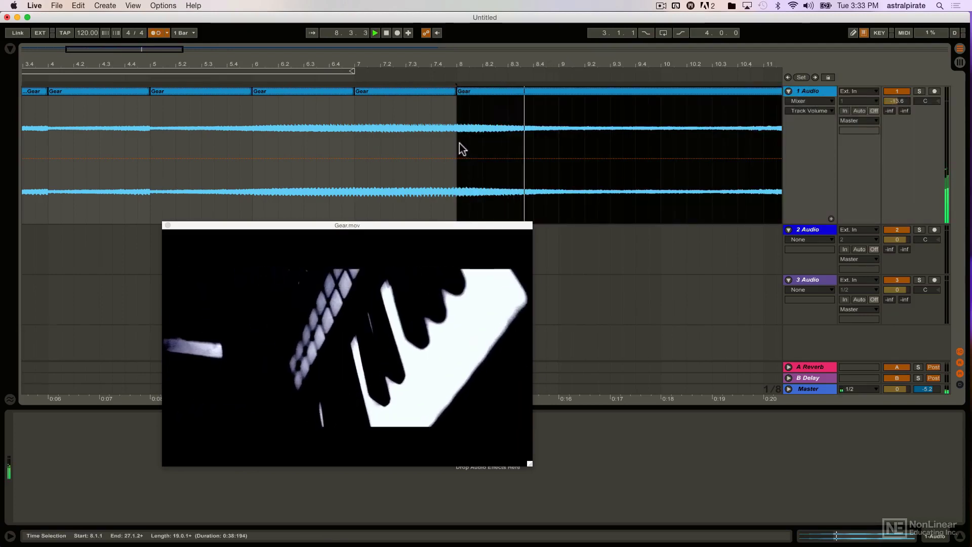
pyautogui.click(457, 148)
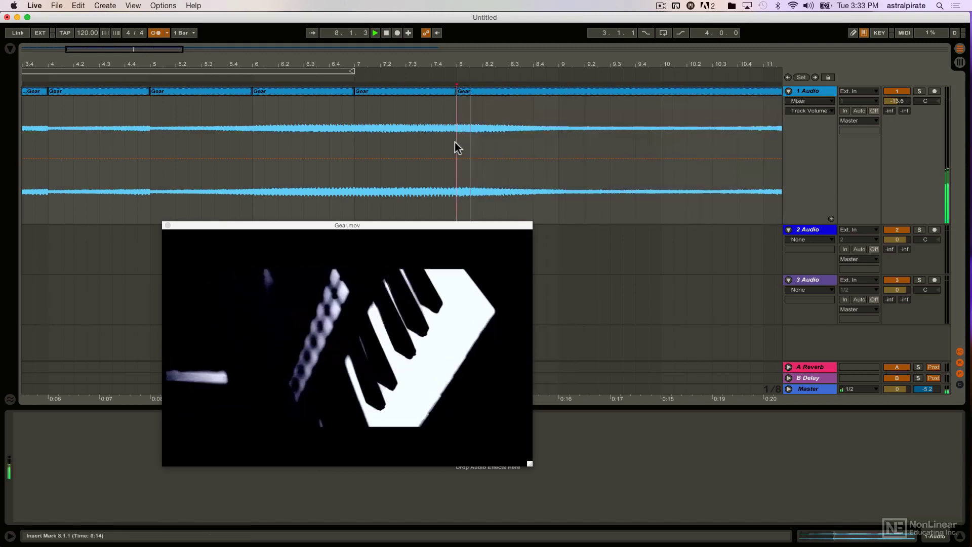
pyautogui.press('space')
pyautogui.click(506, 148)
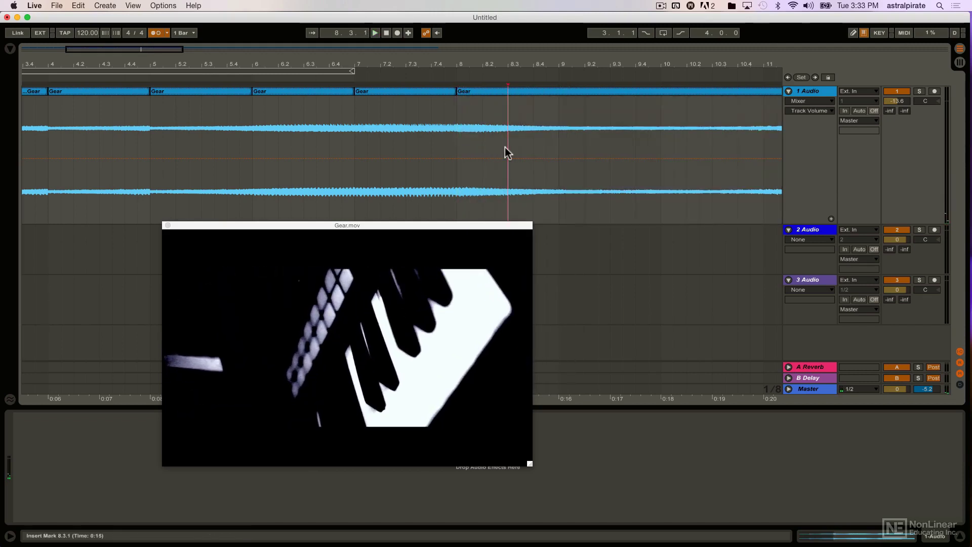
pyautogui.press('super+e')
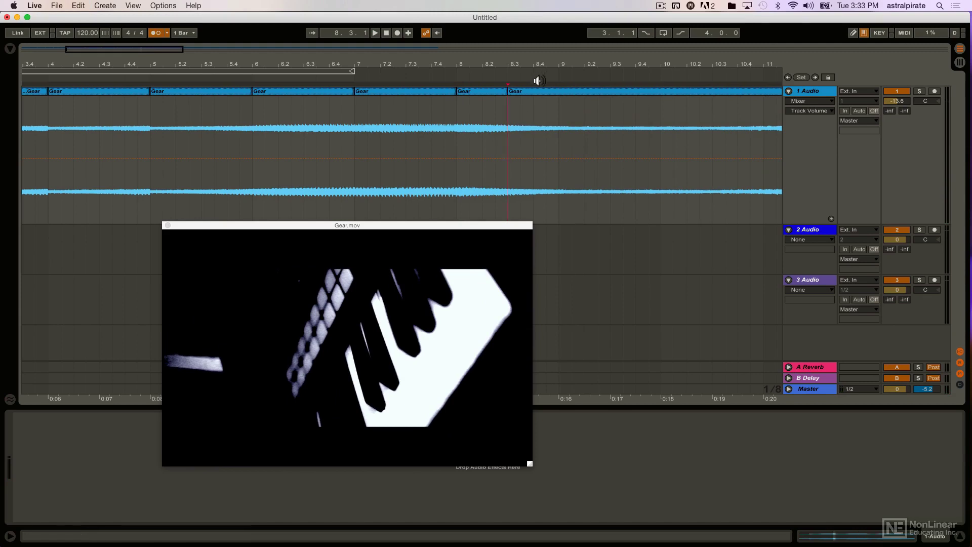
pyautogui.click(487, 93)
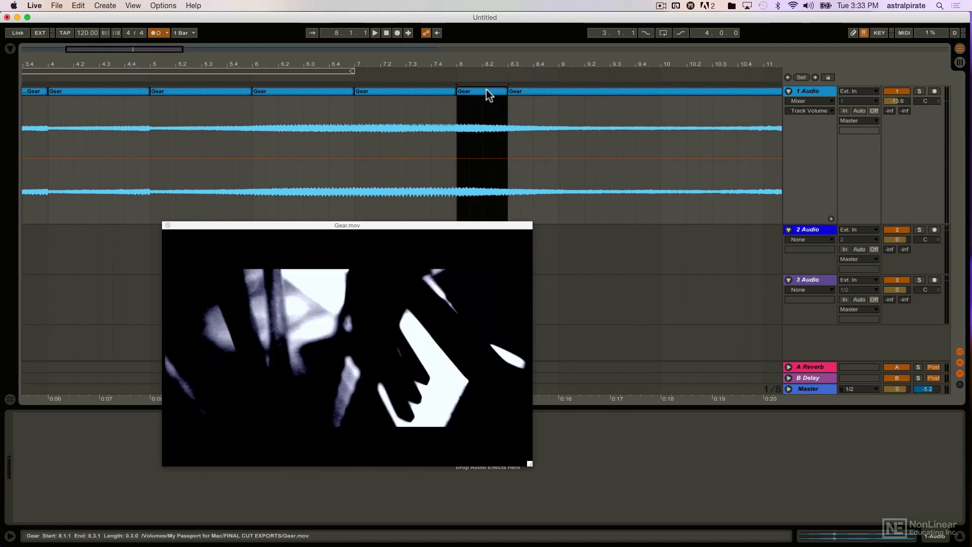
pyautogui.press('super+d')
pyautogui.press('super+d')
pyautogui.press('super+d')
pyautogui.press('super+d')
pyautogui.press('super+d')
pyautogui.press('super+d')
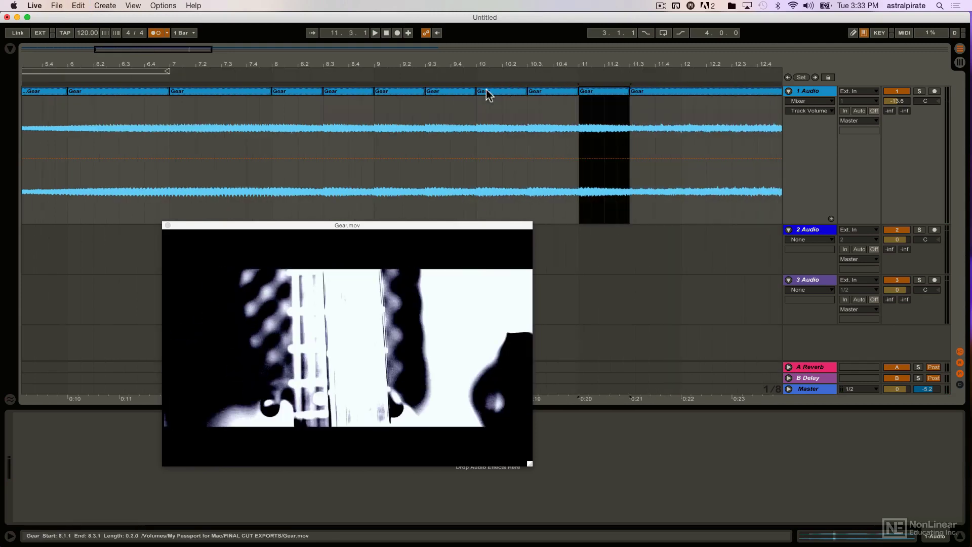
# Zoom out, return to 1.1.1, and play the edited arrangement with the Gear video visible
pyautogui.moveTo(552, 66); pyautogui.dragTo(190, 64)
pyautogui.click(388, 33)
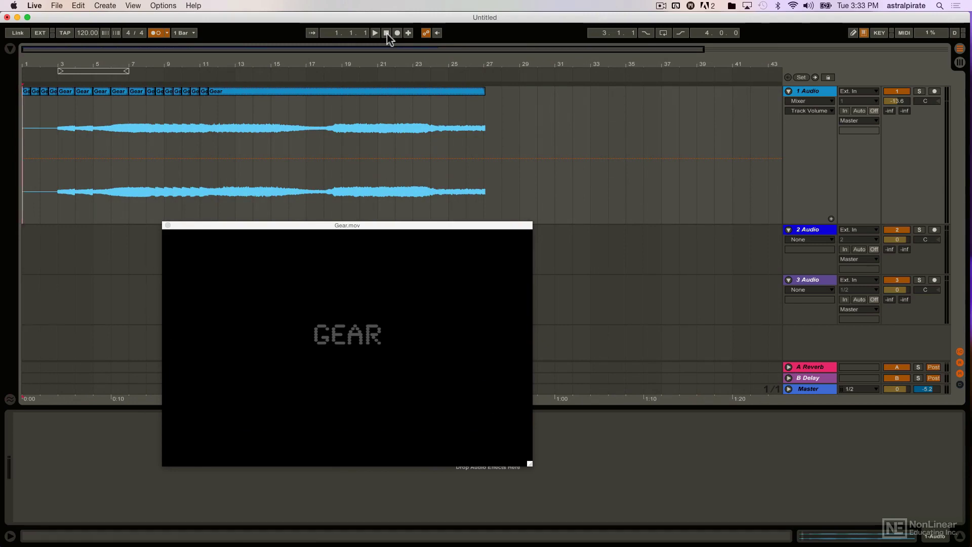
pyautogui.click(387, 34)
pyautogui.moveTo(202, 222); pyautogui.dragTo(171, 233)
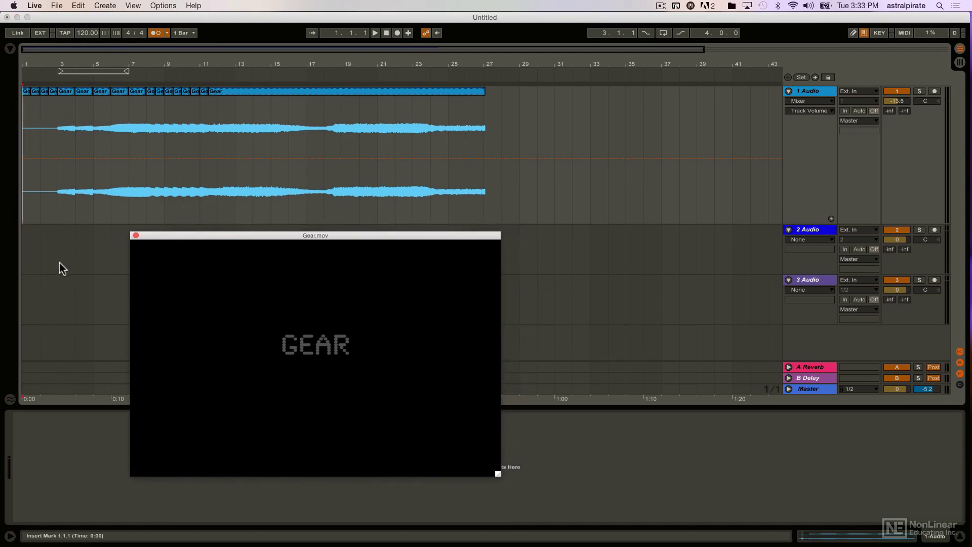
pyautogui.press('space')
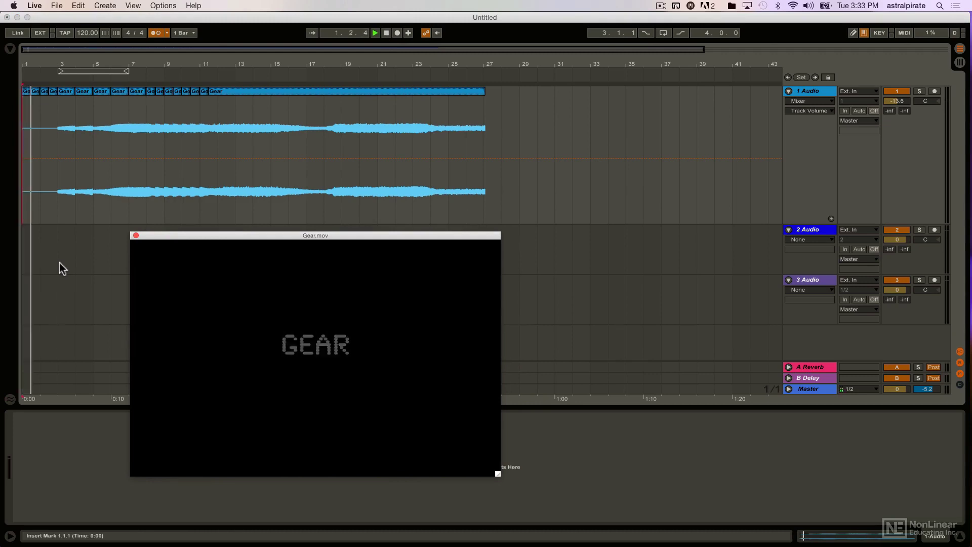